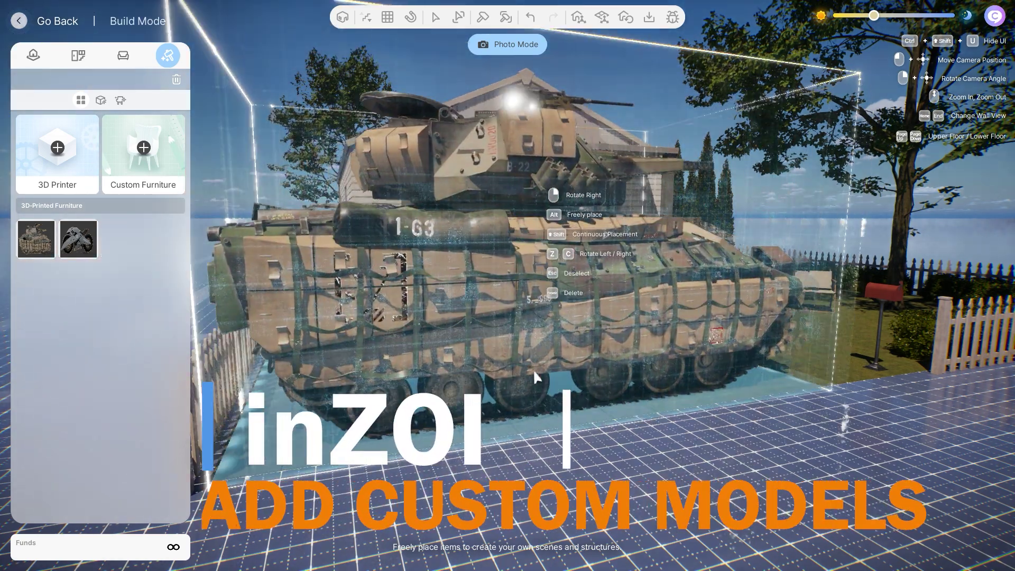
Drop the tank model in the yard beside the house, then toggle the jeans shorts off and on.
left_click(535, 376)
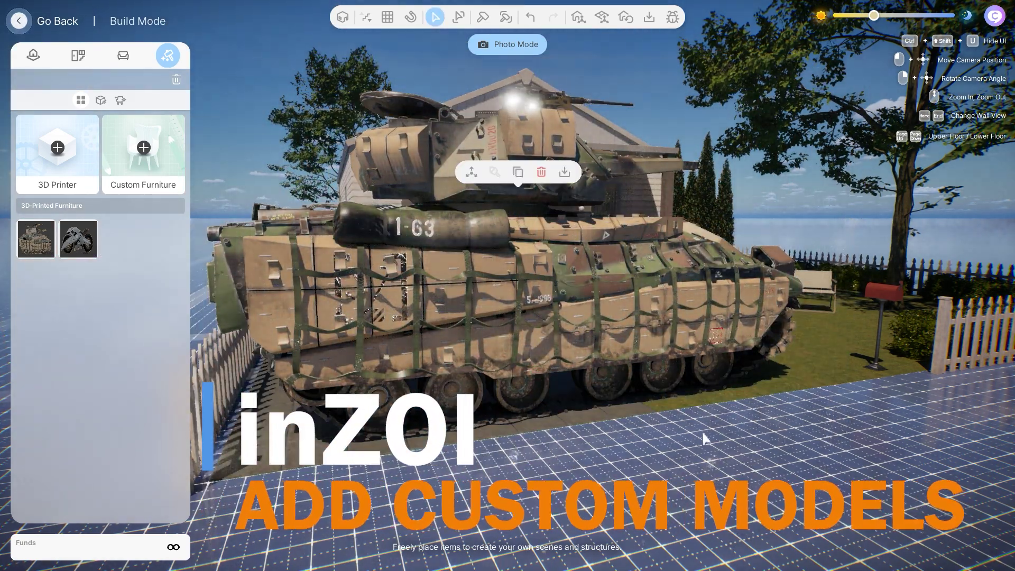
scroll(703, 439, "down", 5)
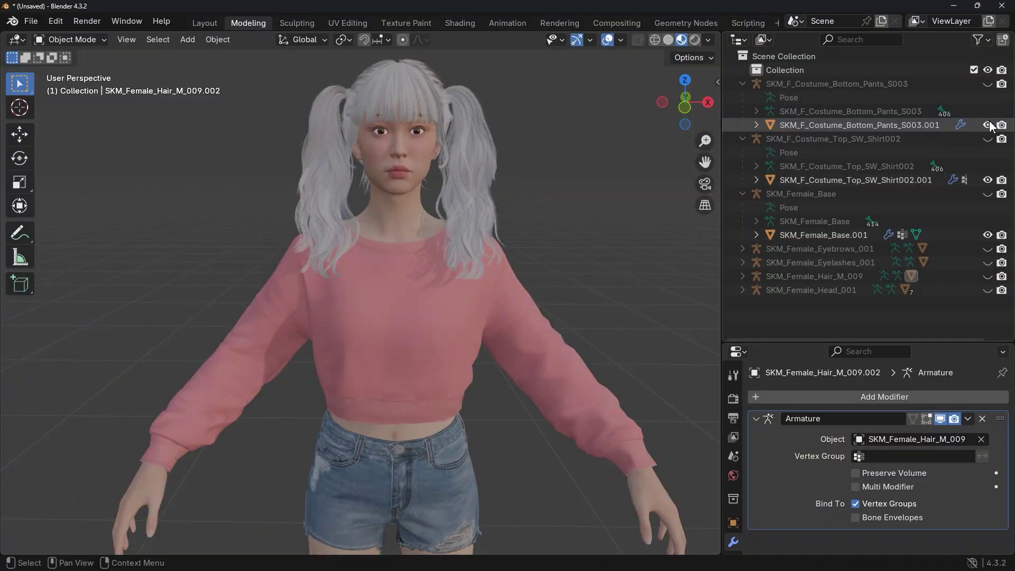
left_click(988, 125)
left_click(989, 125)
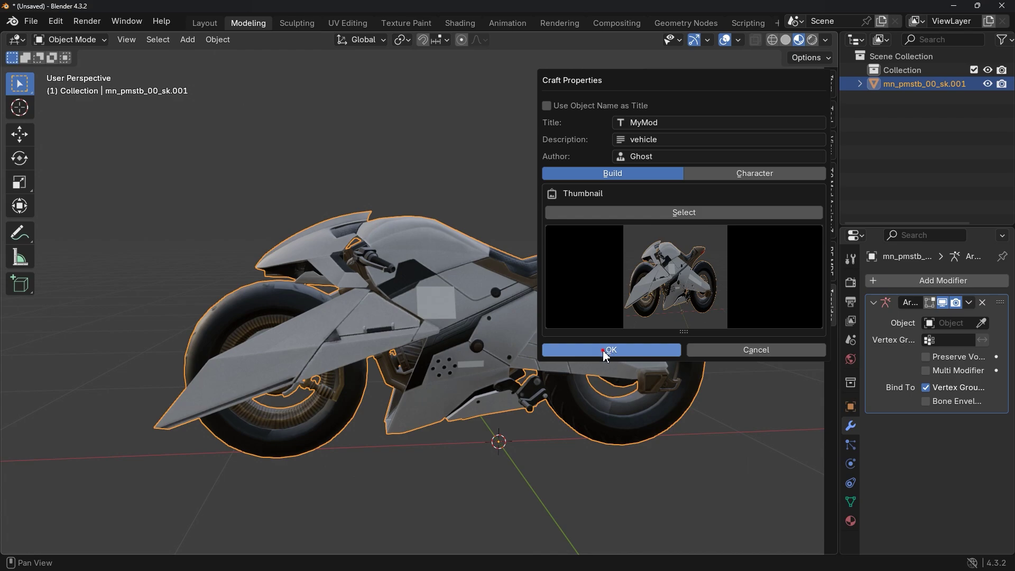
Confirm the craft properties and set the MyMod motorcycle down on the ground beside the tank.
left_click(606, 351)
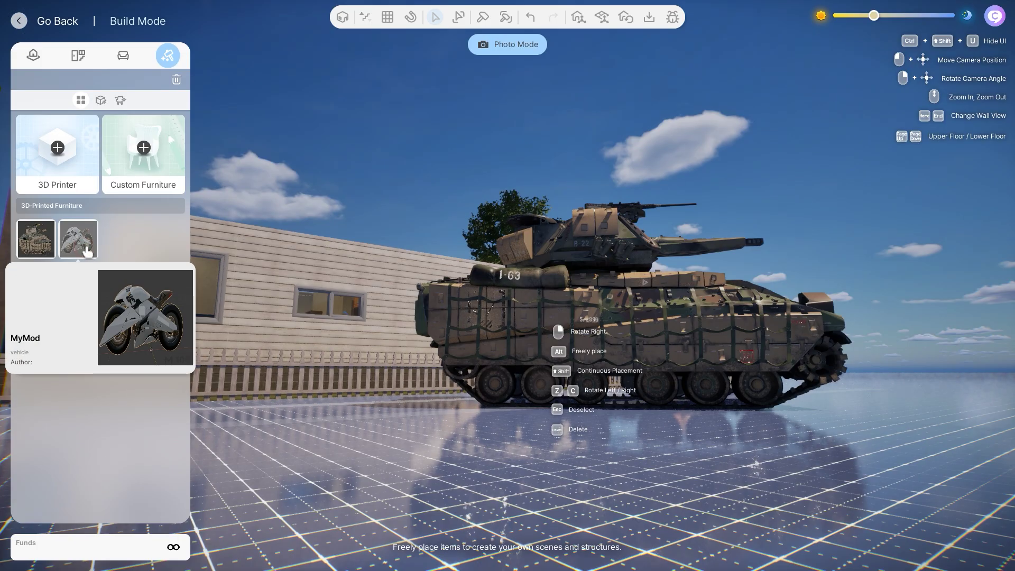
left_click(87, 253)
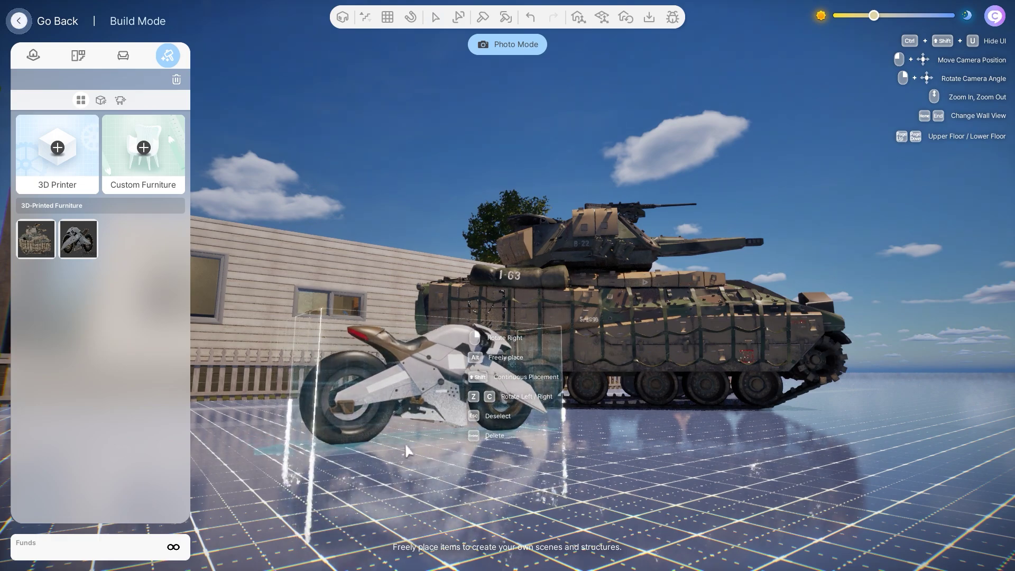
left_click(407, 472)
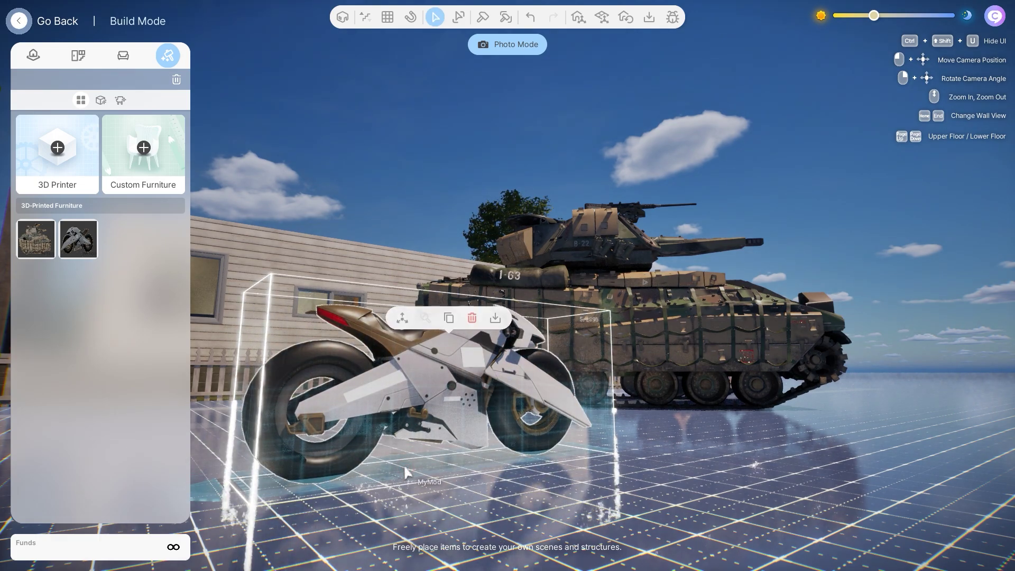
scroll(467, 475, "up", 2)
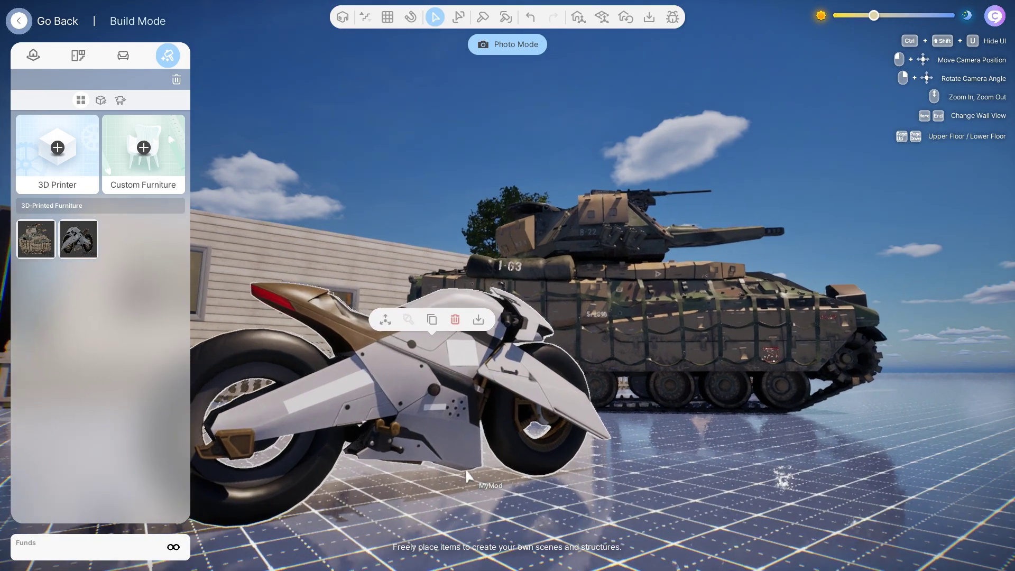
scroll(468, 476, "up", 1)
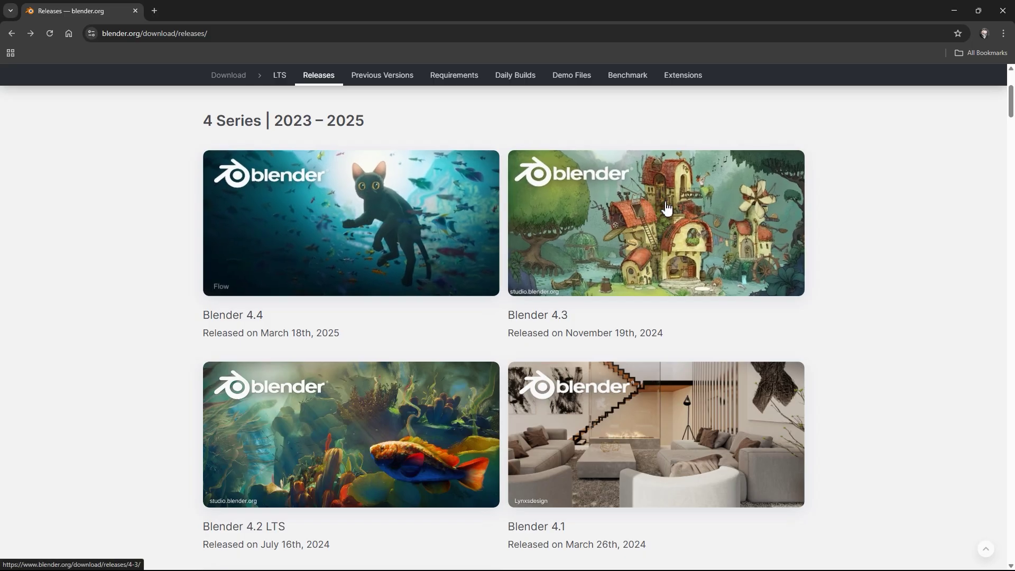
View the Blender 4.3 release page, then start the Blender download from blender.org/download.
left_click(603, 212)
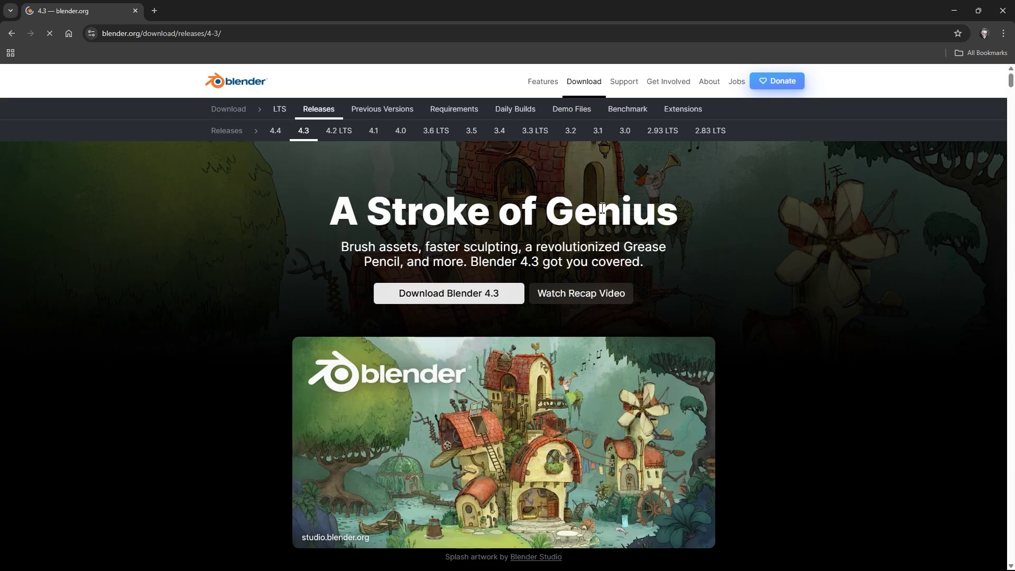
left_click(463, 297)
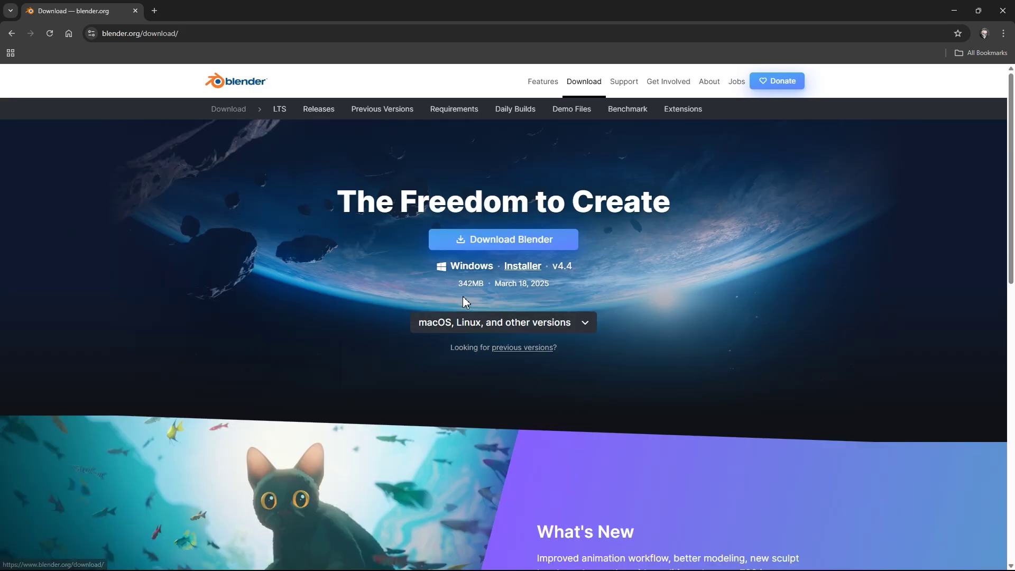
left_click(486, 245)
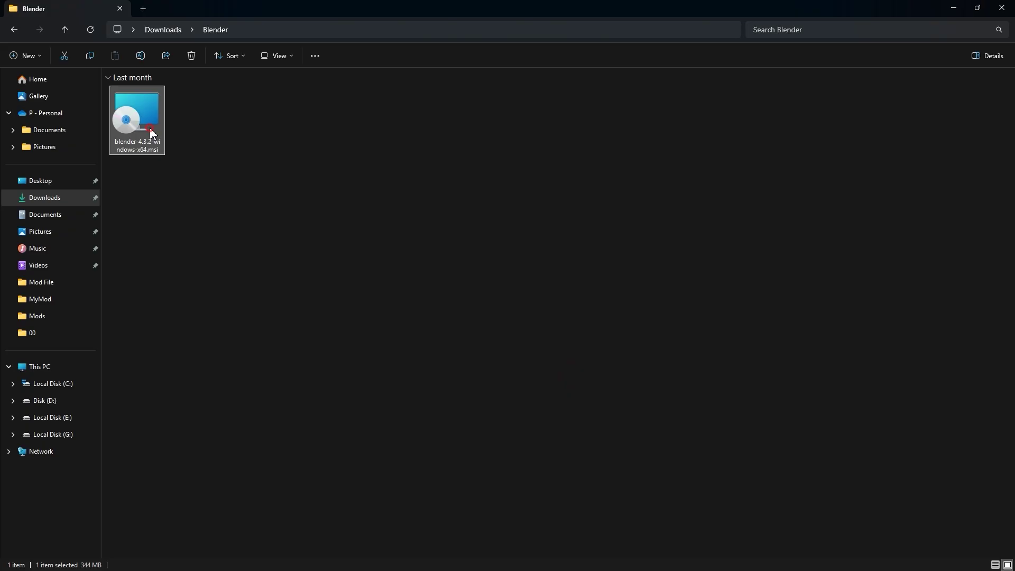
Run the Blender 4.3.2 installer and browse the Inzoider 1.0 release notes on GitHub.
double_click(151, 130)
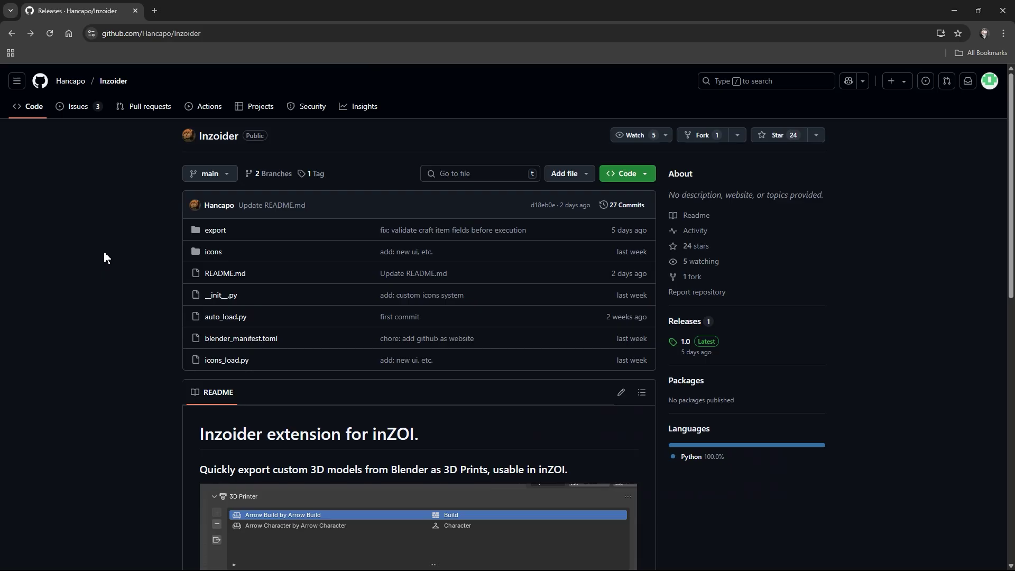
mouse_move(216, 212)
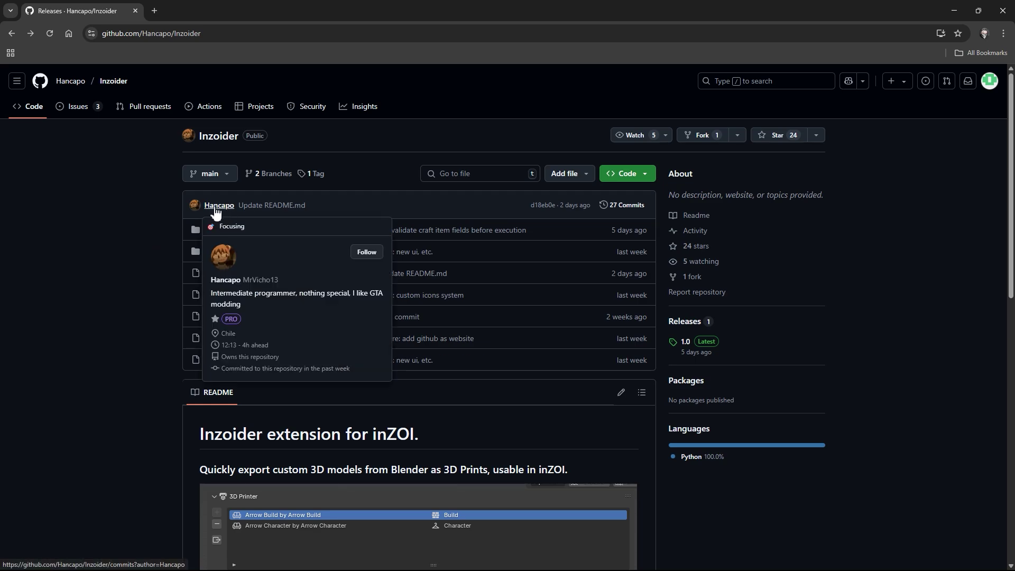
left_click(678, 328)
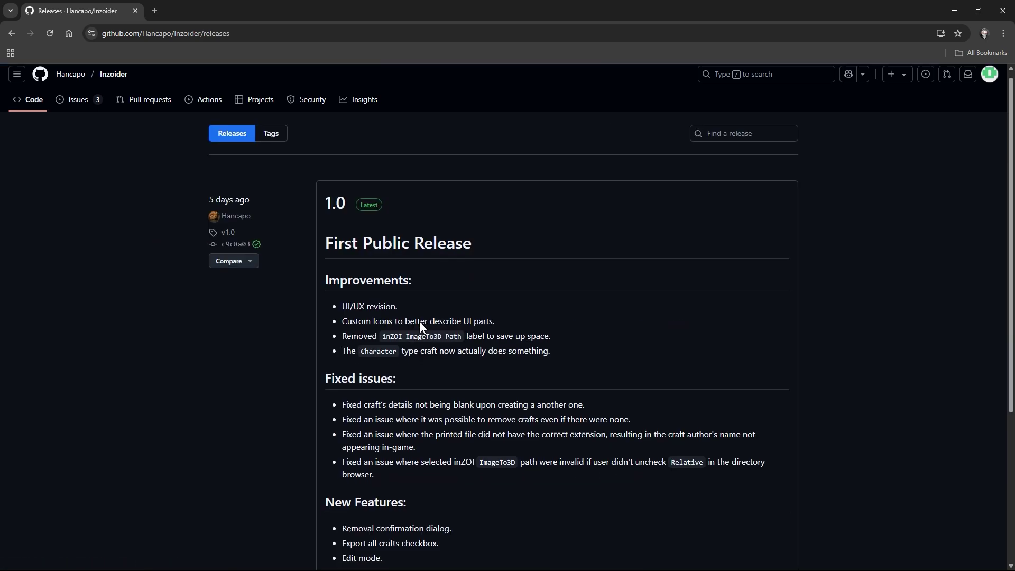
scroll(421, 327, "down", 4)
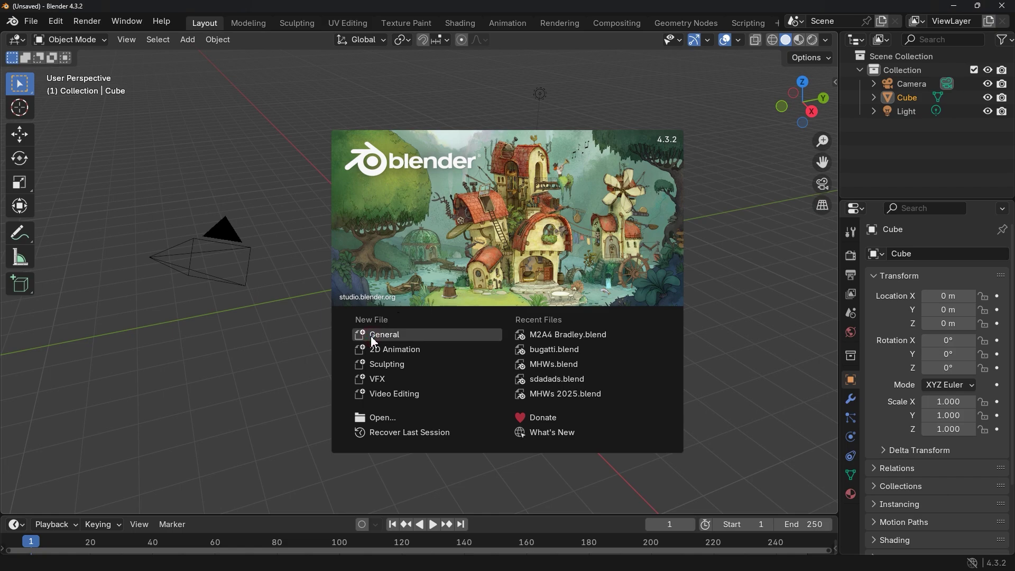
Start a new General scene and bring up the Add-ons section of Blender's Preferences.
left_click(374, 338)
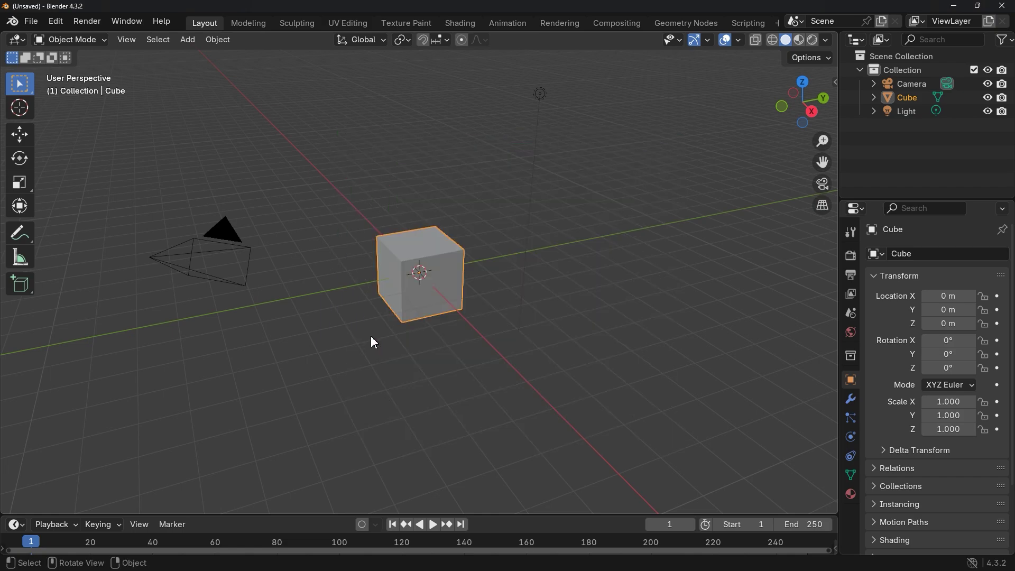
left_click(56, 22)
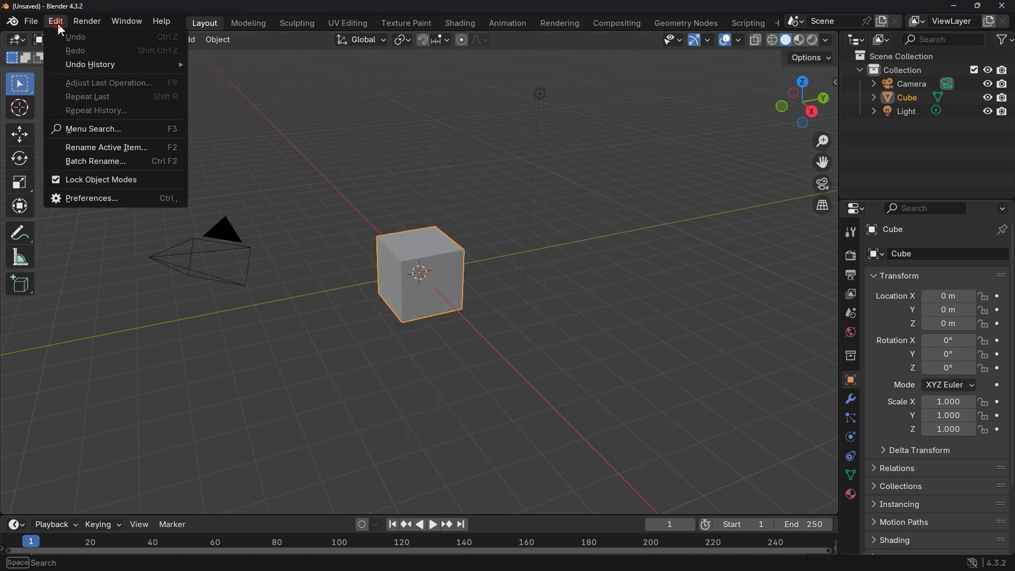
left_click(90, 198)
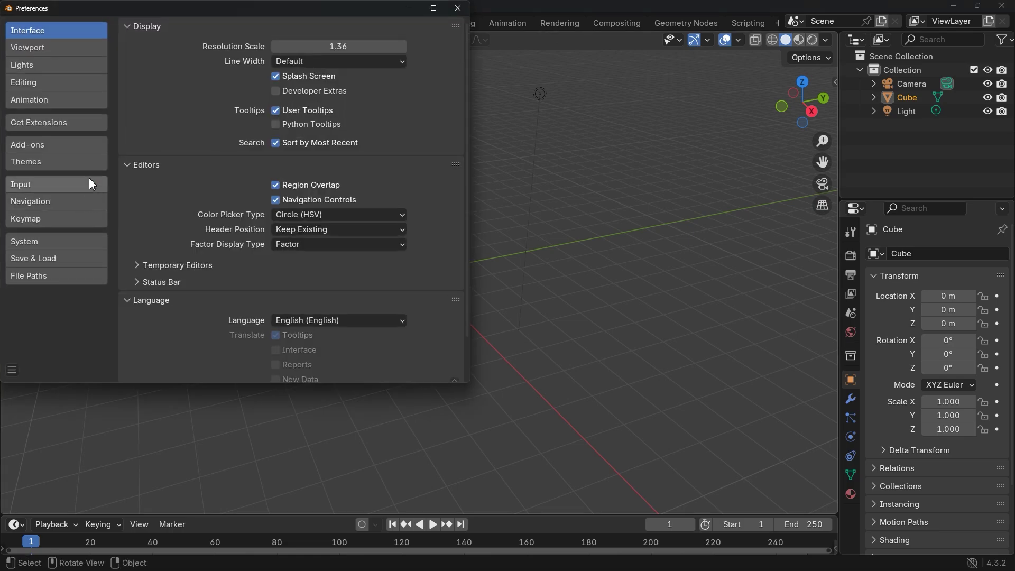
left_click(37, 145)
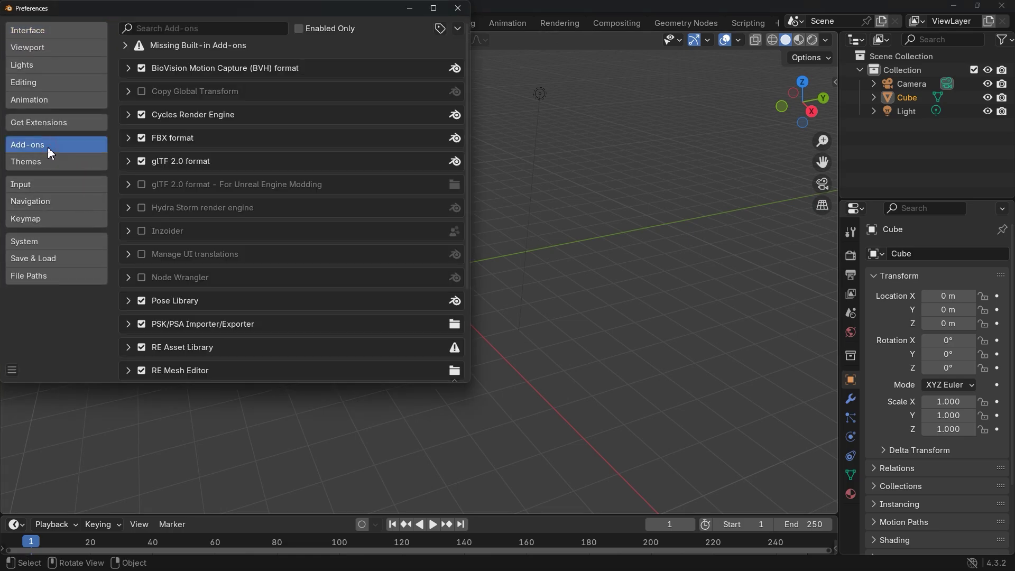
Install the Inzoider add-on from disk using Inzoider.zip from the pasted folder path.
left_click(457, 30)
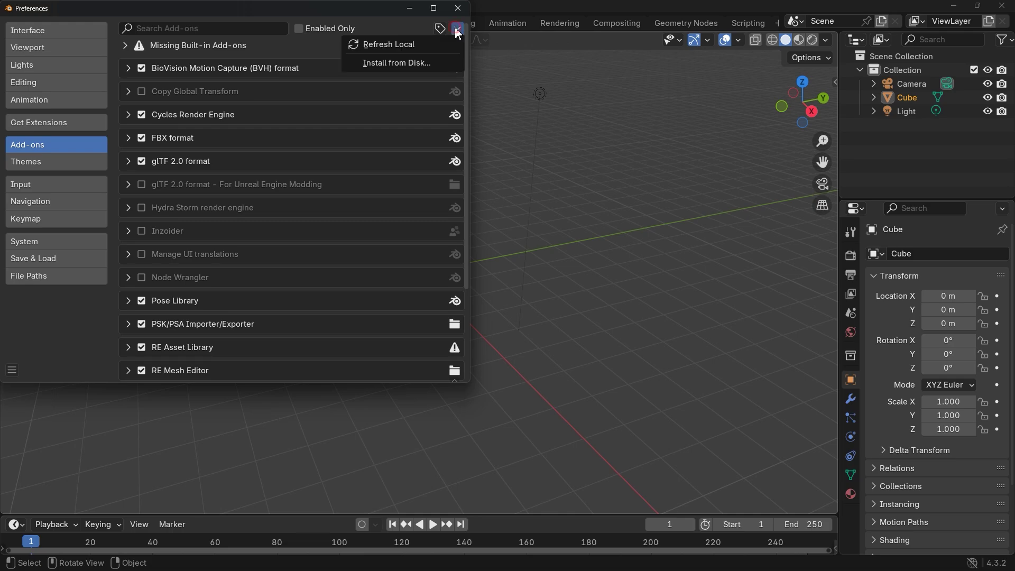
left_click(383, 63)
left_click(392, 42)
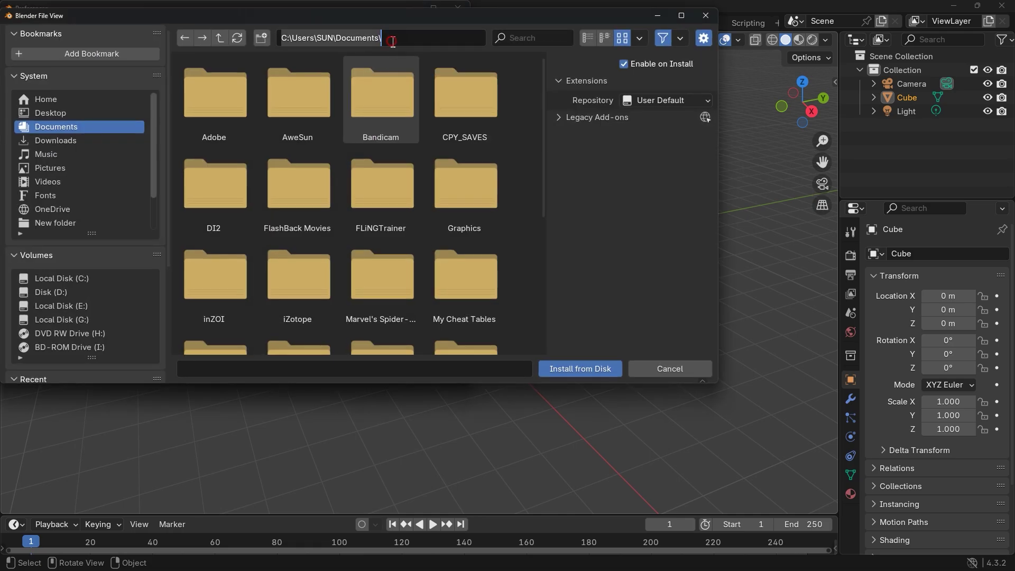
type("D:\\VideoGame Mods\\inZOI\\Inzoider\\")
key("Return")
left_click(230, 109)
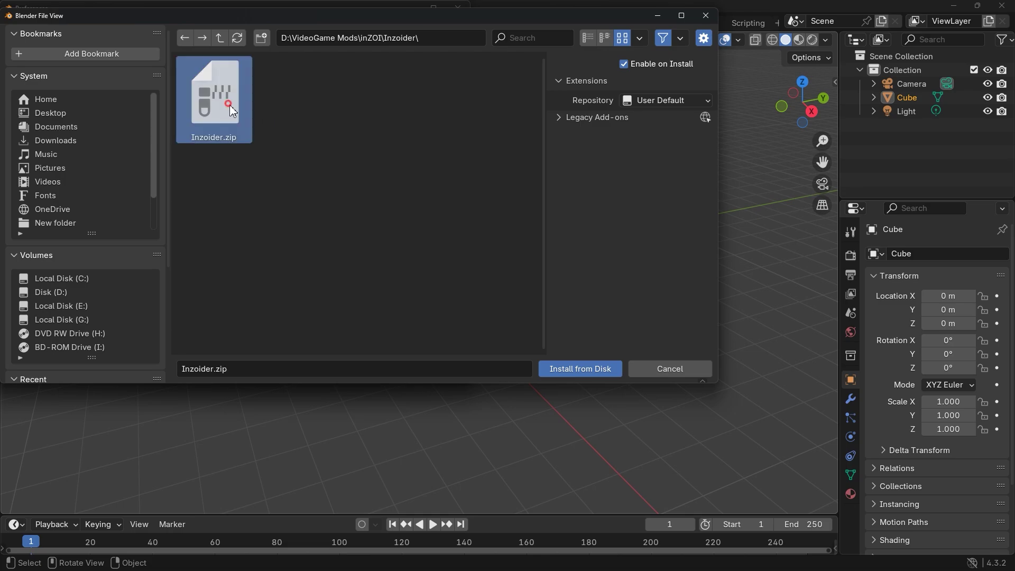
left_click(563, 370)
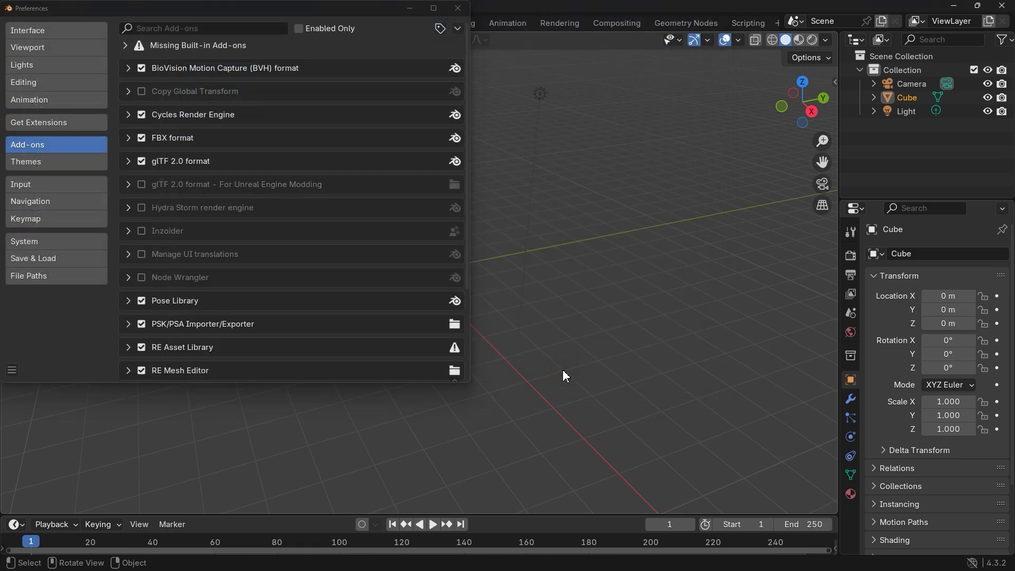
Make sure the Inzoider add-on is ticked enabled and close Preferences.
left_click(145, 231)
left_click(141, 231)
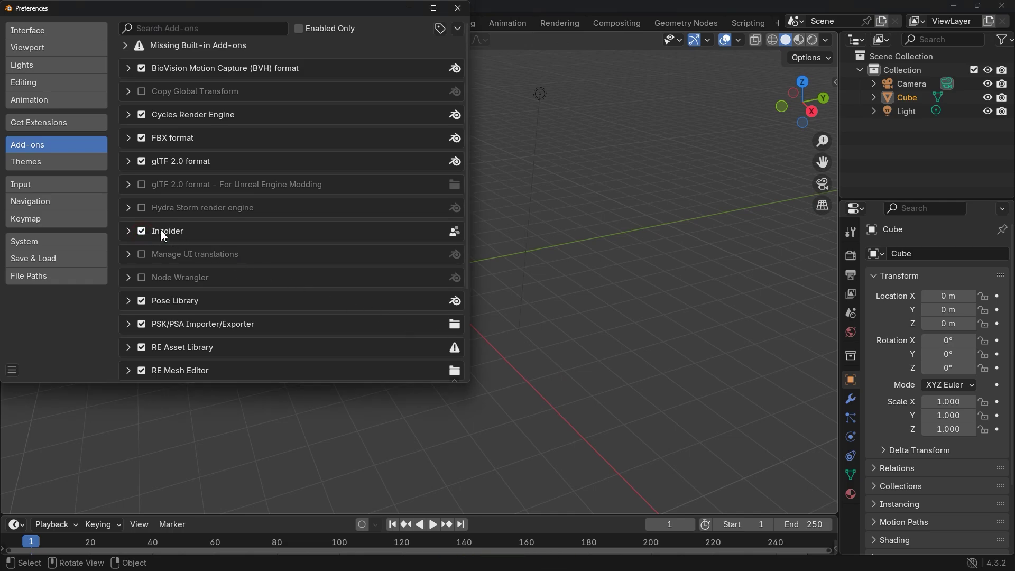
left_click(458, 8)
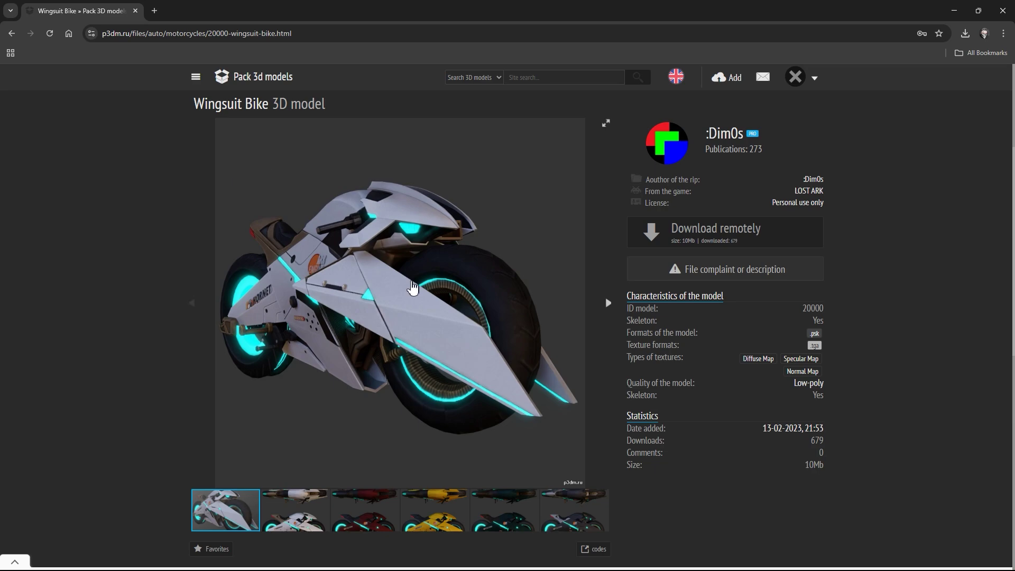
Browse the Wingsuit Bike gallery images and start the model's download.
left_click(602, 304)
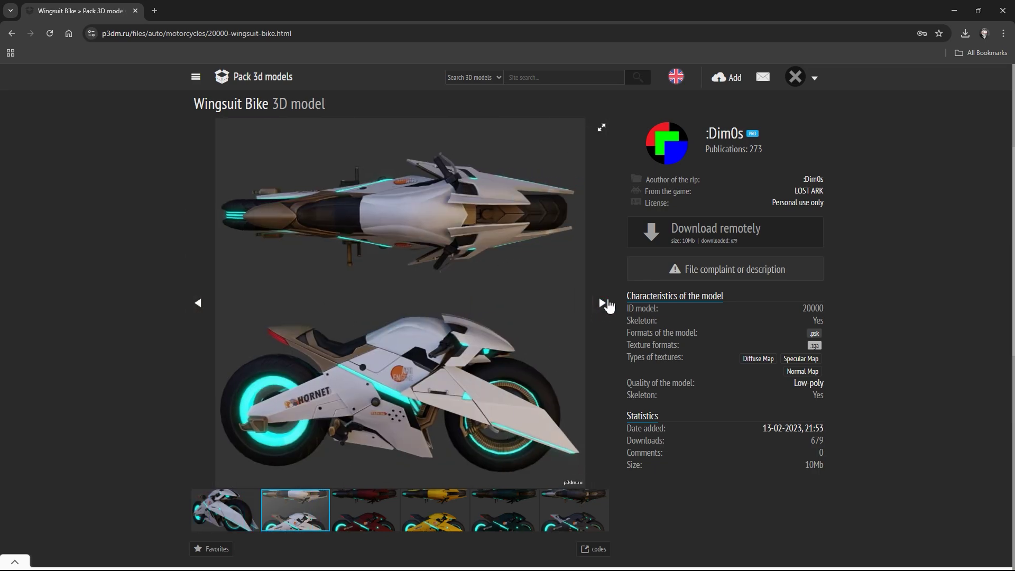
left_click(700, 234)
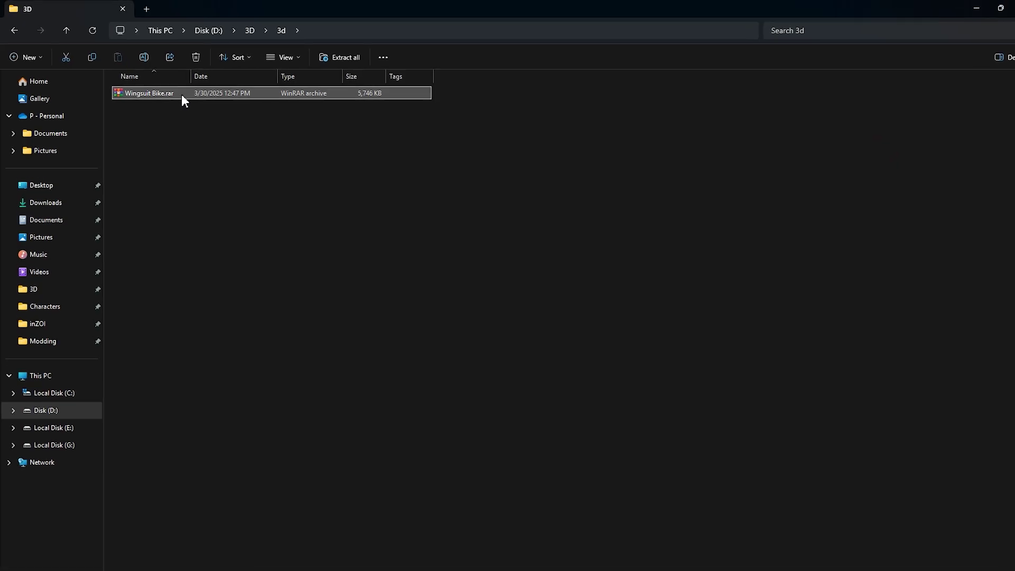
Extract all folders and images from Wingsuit Bike.rar into the 3d folder, then open psk.
double_click(176, 100)
left_click_drag(447, 360, 467, 264)
left_click_drag(334, 208, 322, 202)
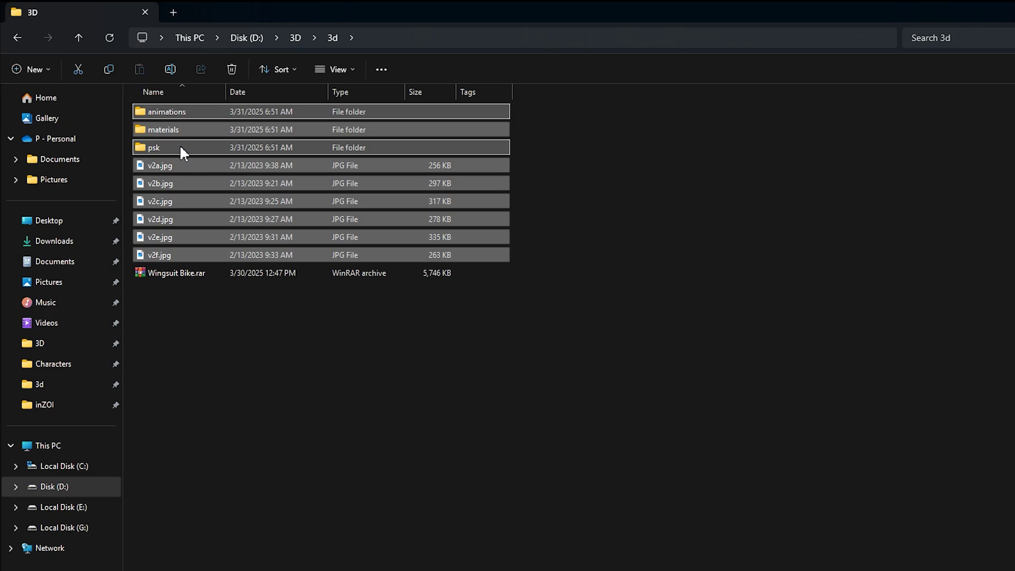
double_click(180, 147)
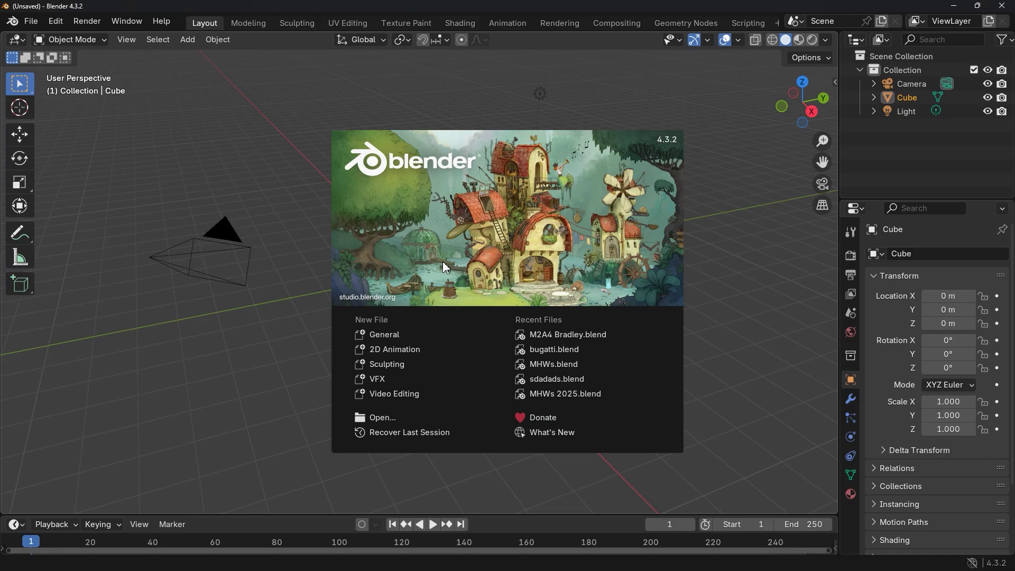
Start a new General scene and delete the default camera, cube and light.
left_click(393, 334)
left_click_drag(178, 77, 566, 349)
key("Delete")
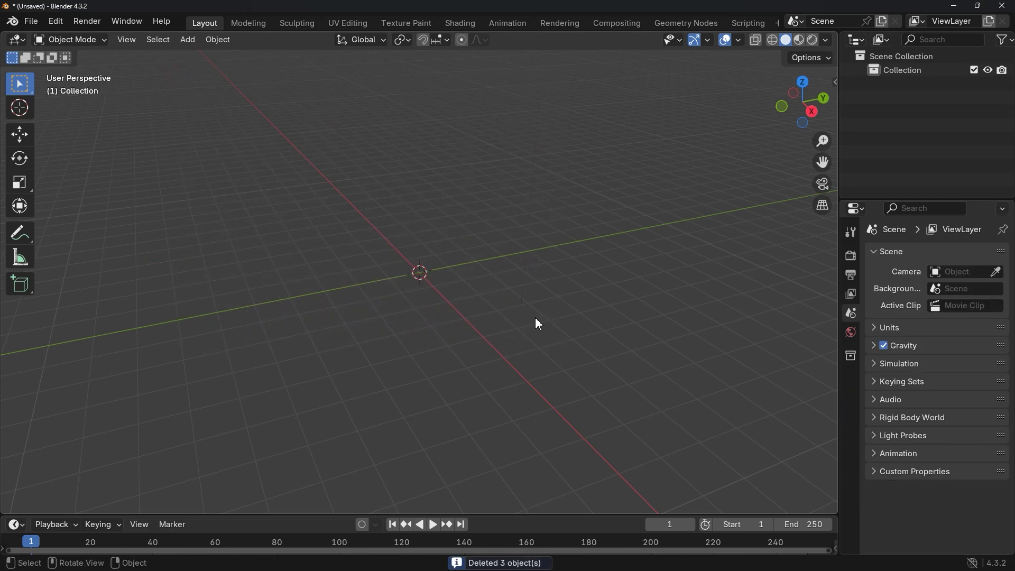
Switch to the Modeling workspace and bring up the File > Import menu.
left_click(246, 24)
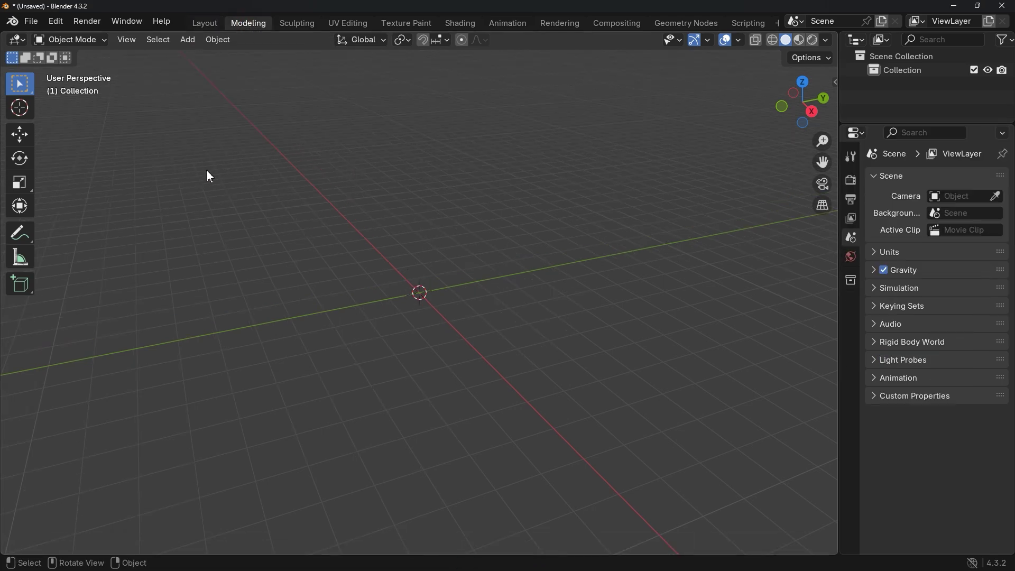
left_click(31, 22)
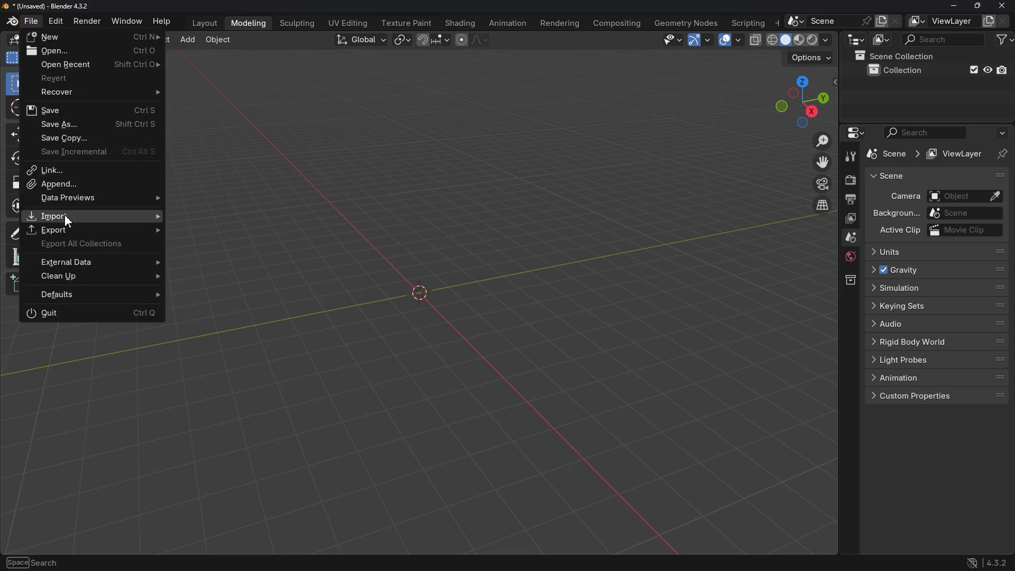
mouse_move(91, 215)
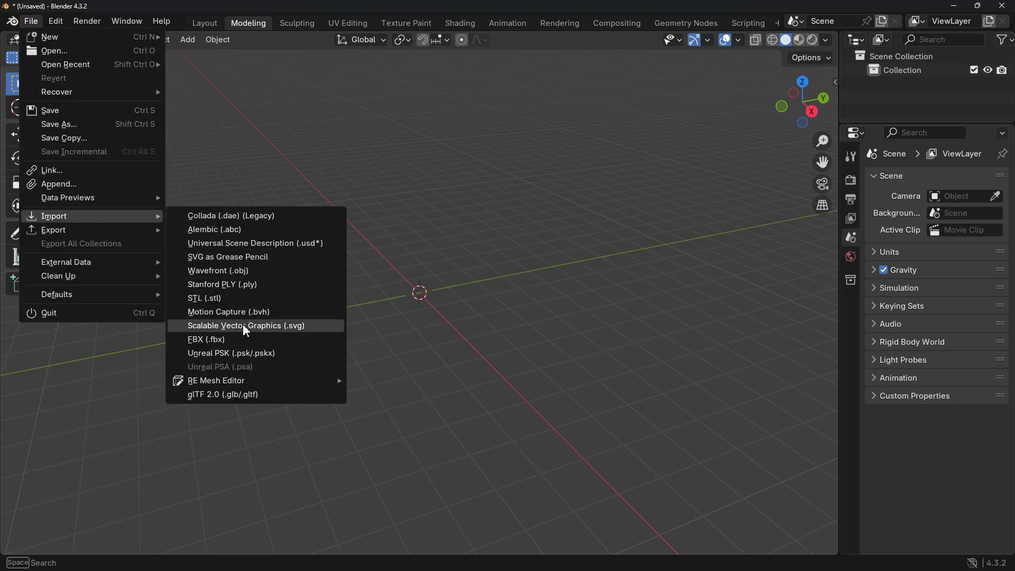
Import mn_pmstb_00_sk.psk as an Unreal PSK model and orbit around the motorcycle.
left_click(234, 358)
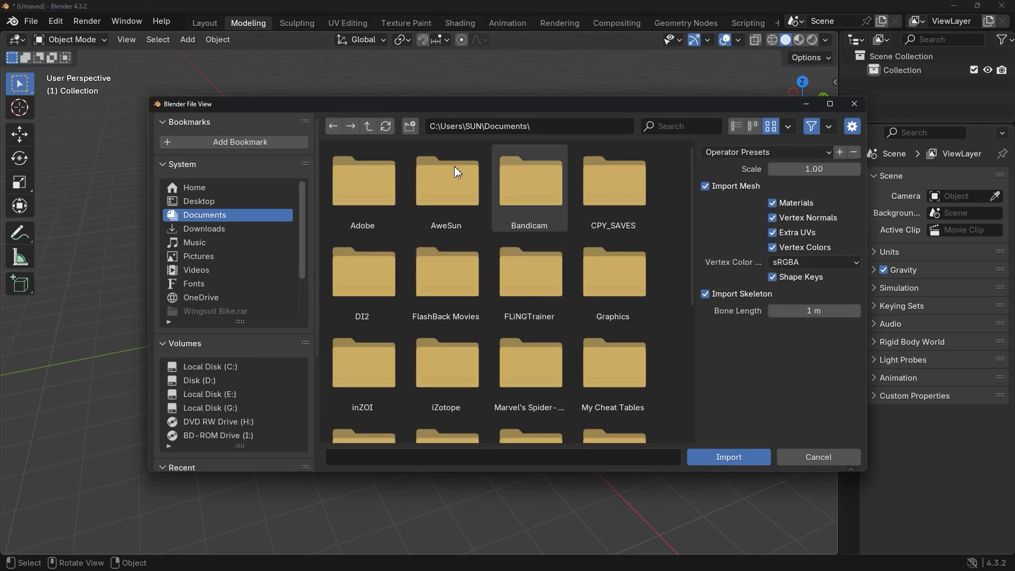
left_click(382, 204)
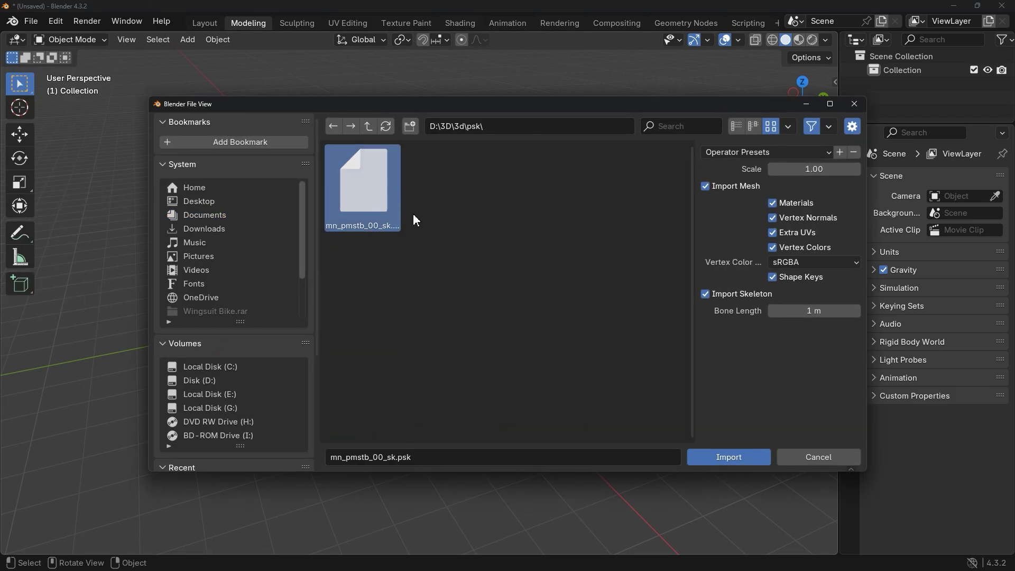
left_click(725, 457)
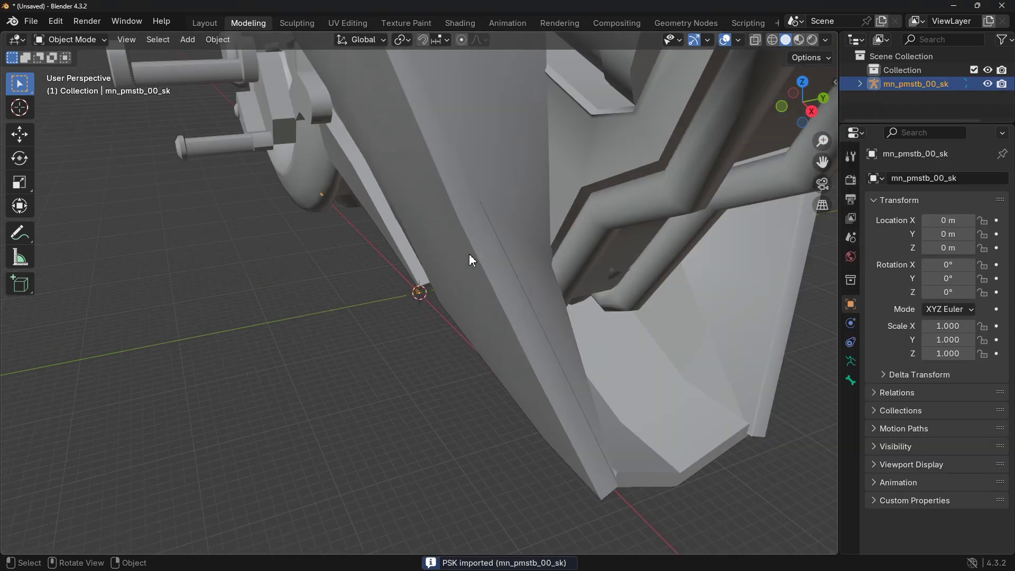
middle_click_drag(473, 260, 445, 233)
scroll(481, 233, "up", 3)
scroll(481, 233, "down", 1)
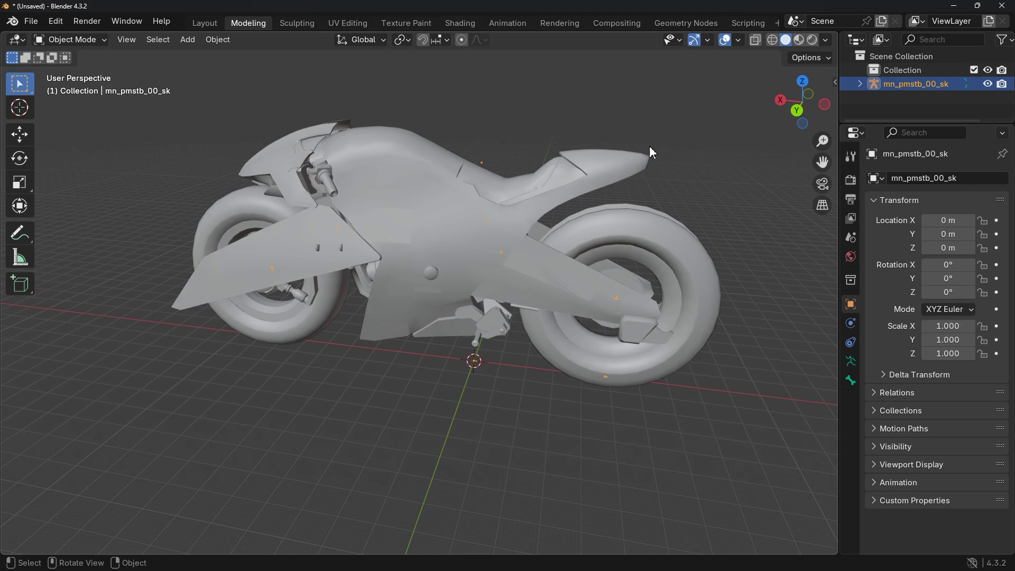
Switch the viewport to Material Preview shading and select the motorcycle mesh.
left_click(799, 46)
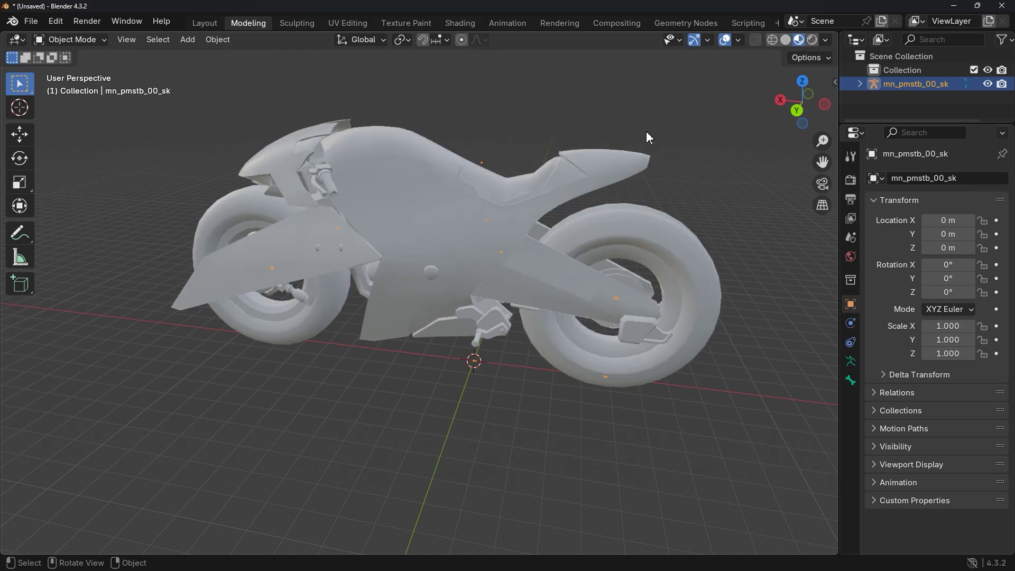
left_click(428, 168)
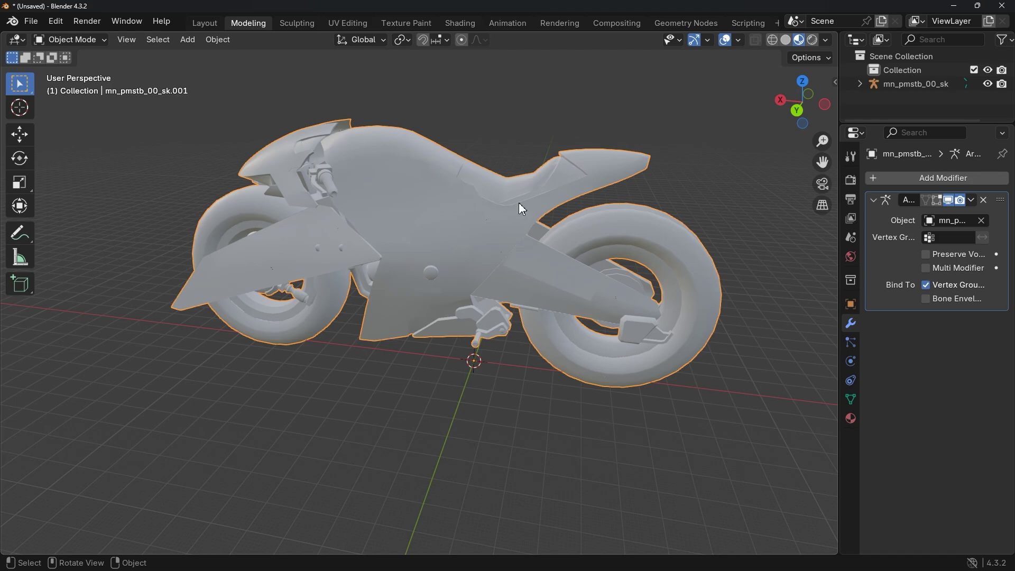
mouse_move(519, 202)
middle_mouse_down()
mouse_move(558, 188)
mouse_move(672, 206)
mouse_move(754, 202)
mouse_move(526, 195)
middle_mouse_up()
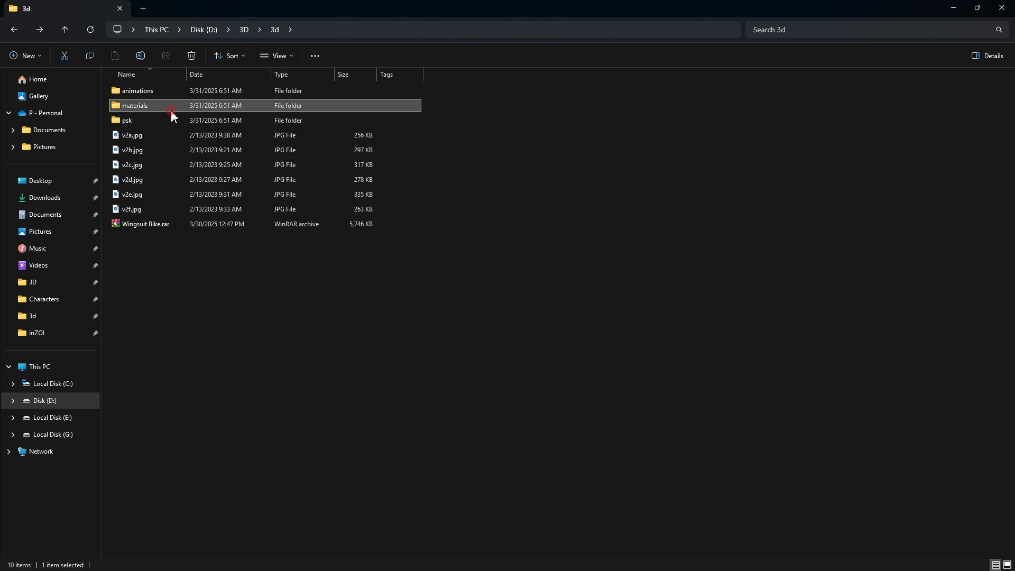
Open the materials\textures folder in File Explorer and select all 13 texture files.
double_click(169, 108)
double_click(169, 91)
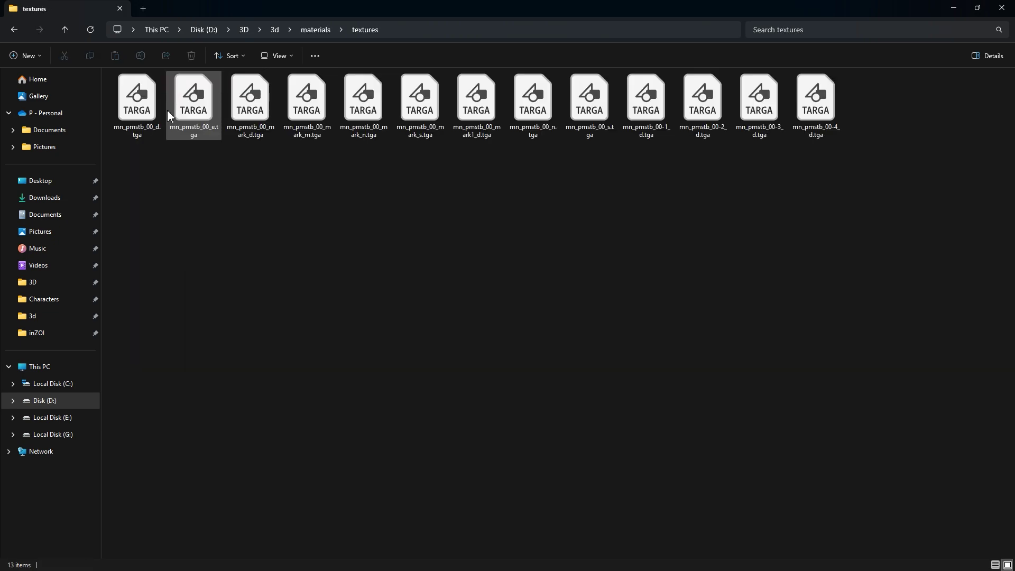
left_click_drag(143, 165, 814, 167)
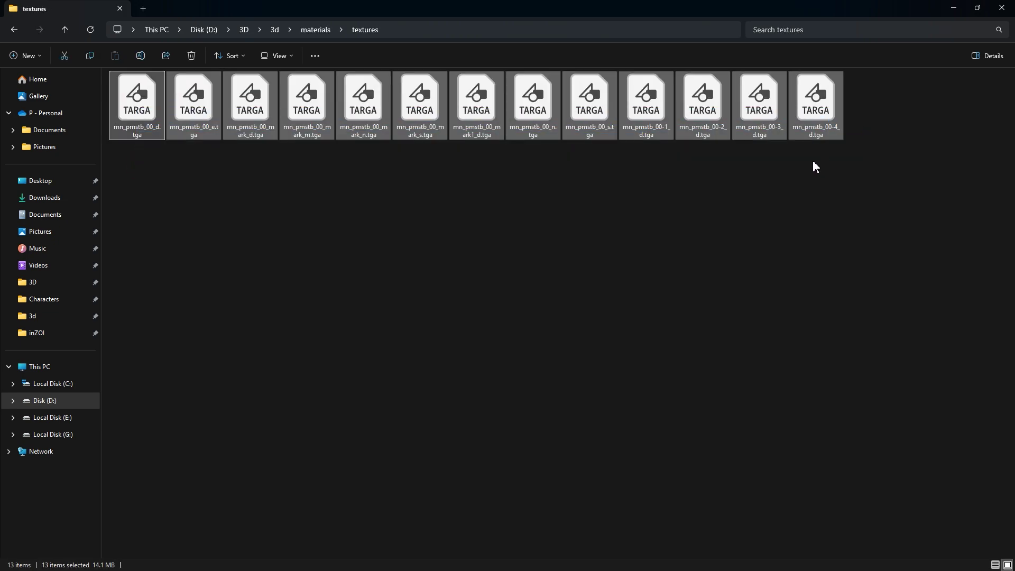
In the Shading workspace, add an Image Texture node left of the Principled BSDF.
left_click(718, 178)
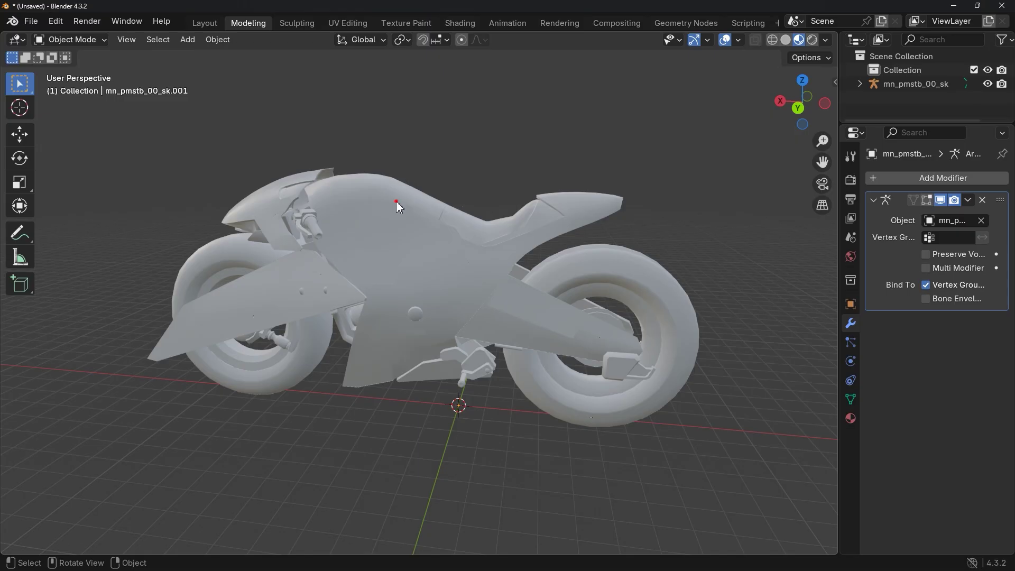
left_click(460, 23)
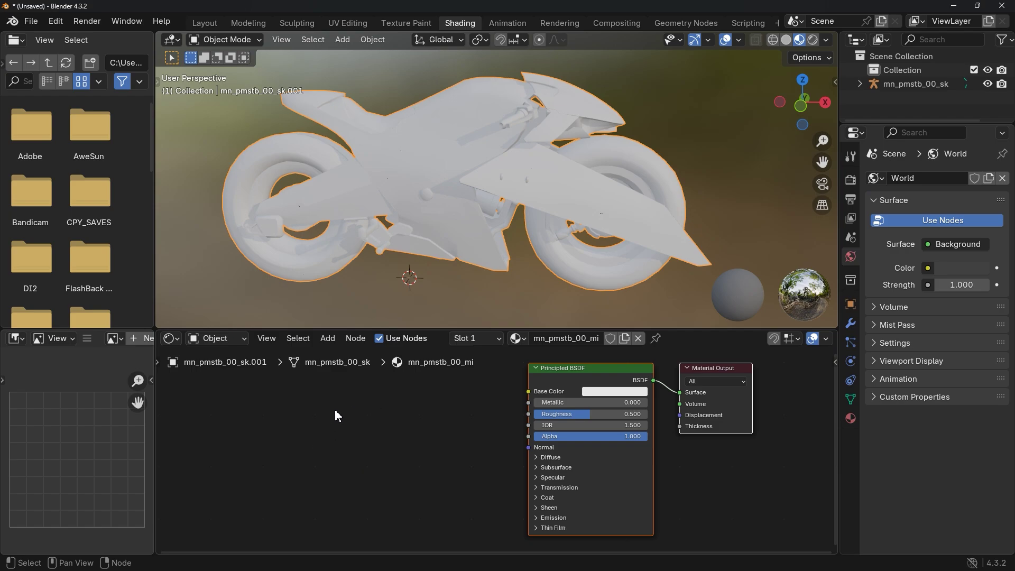
left_click(329, 341)
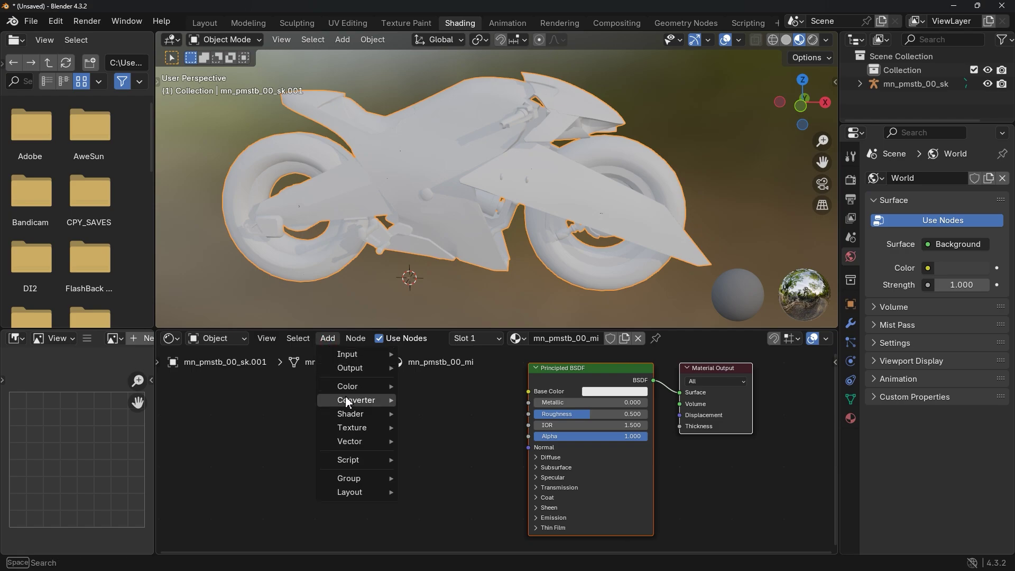
mouse_move(358, 428)
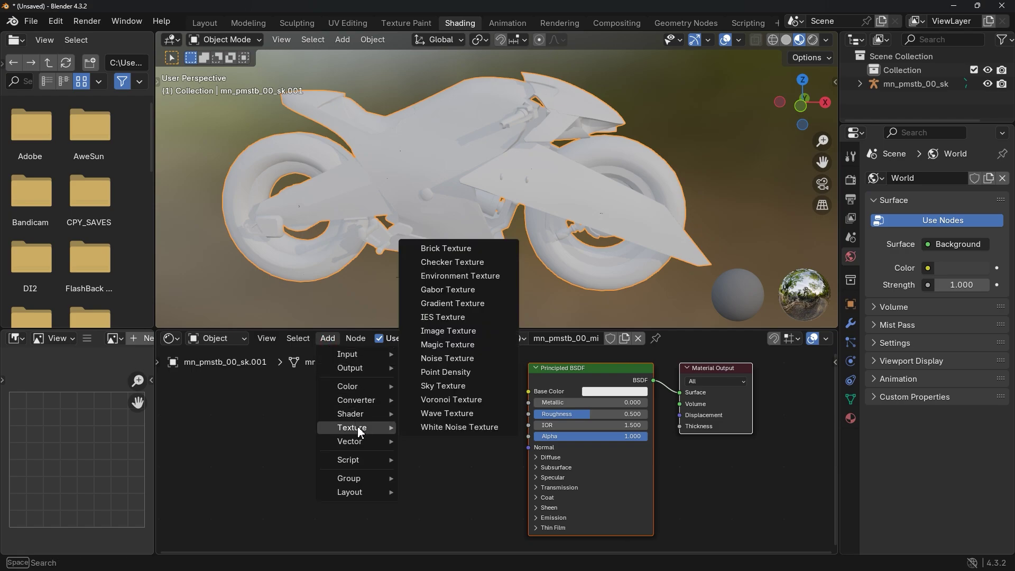
left_click(430, 328)
left_click(391, 410)
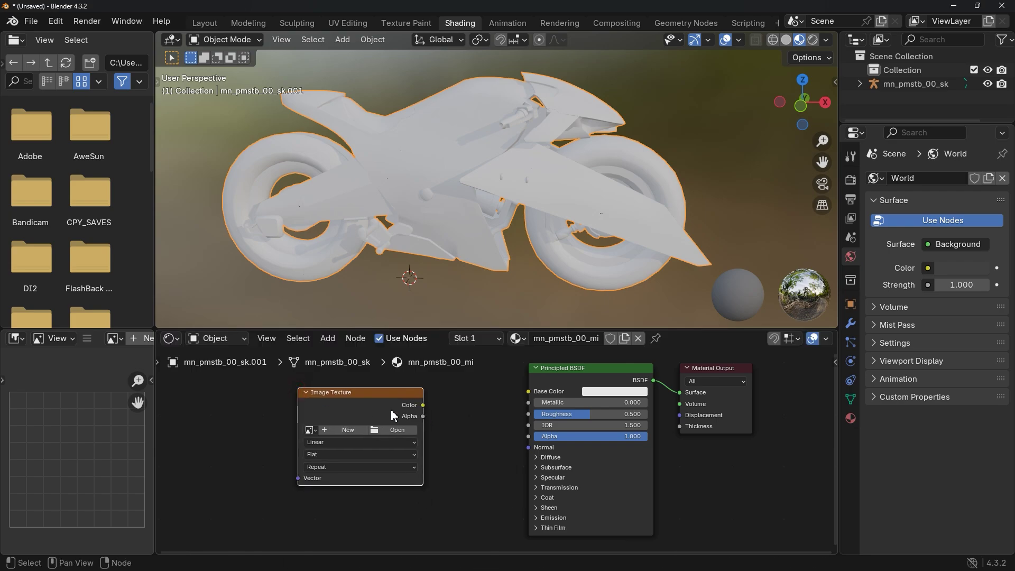
Load mn_pmstb_00-1_d.tga into the node and link its Color to Base Color.
left_click(398, 429)
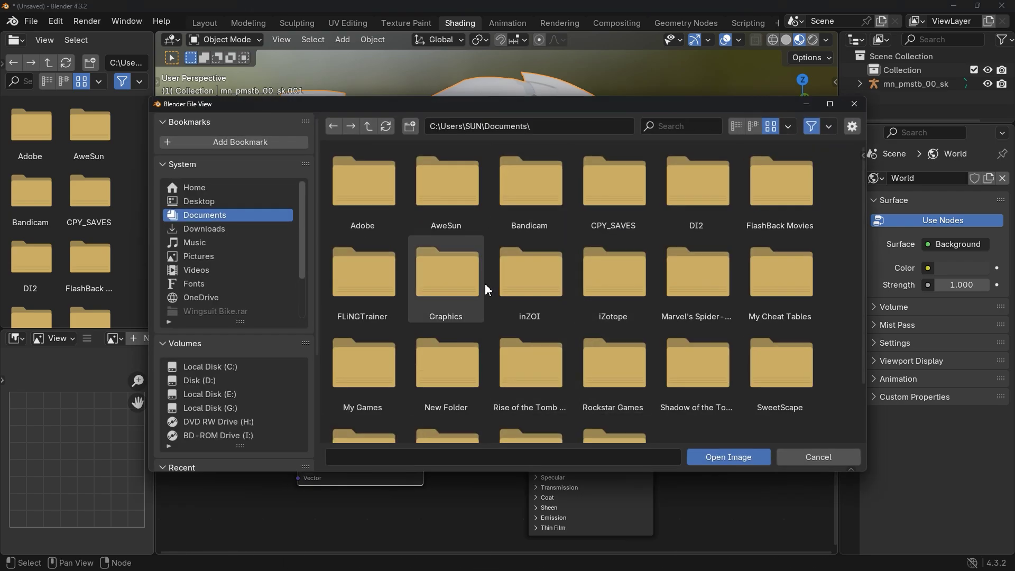
left_click(554, 126)
type("D:\\3D\\3d\\materials\\textures")
key("Return")
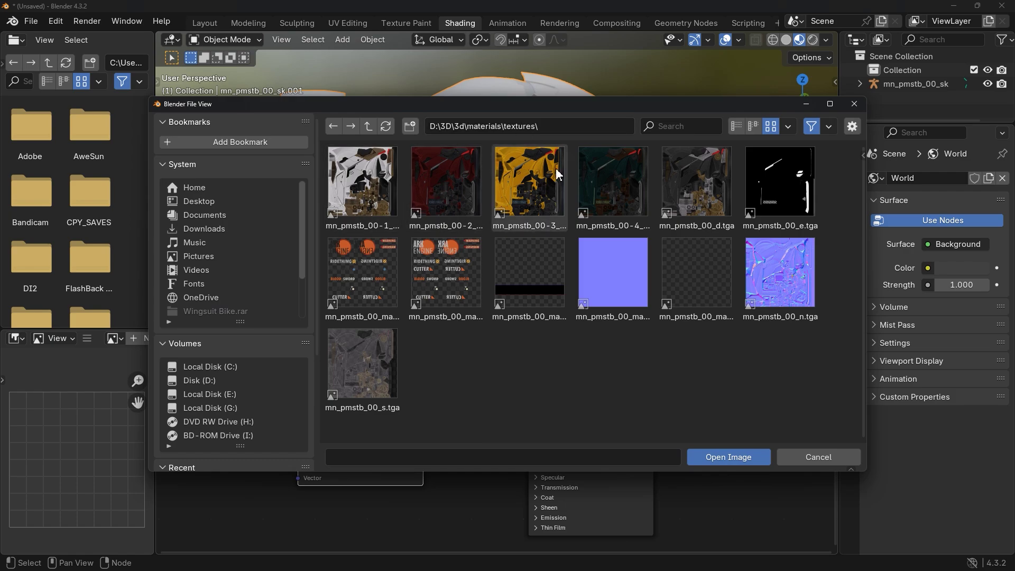
left_click(382, 195)
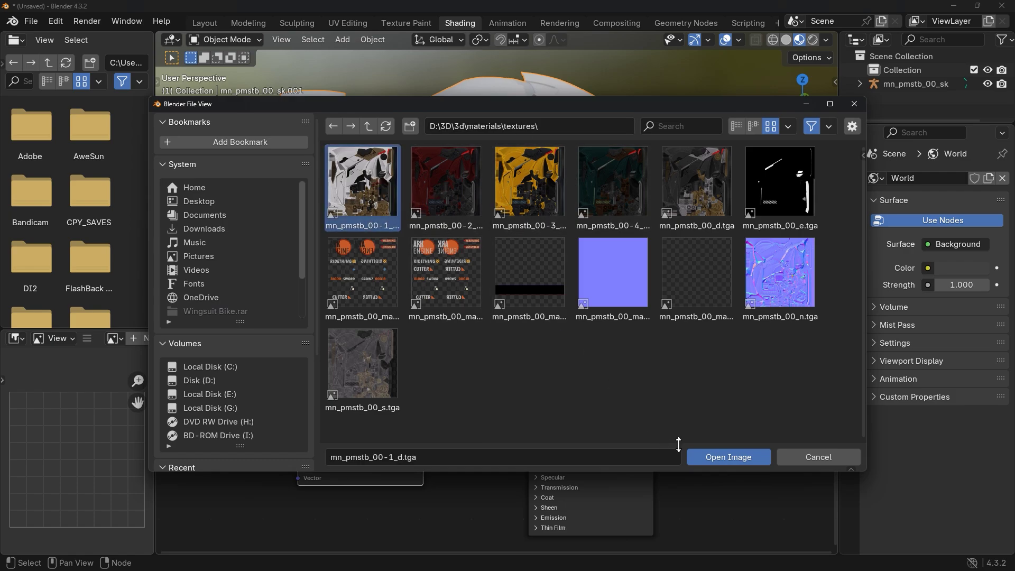
left_click(717, 461)
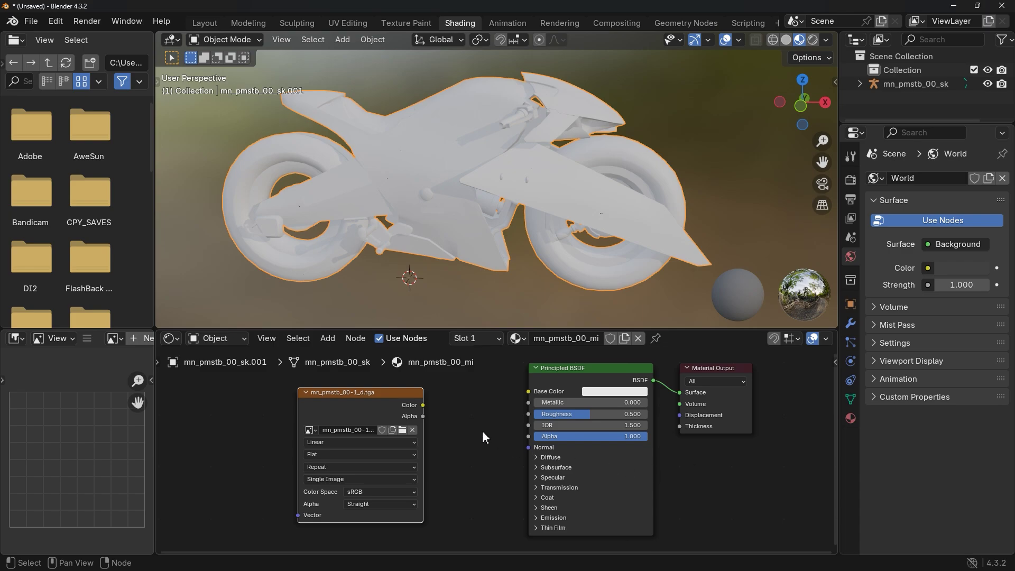
left_click_drag(423, 405, 527, 389)
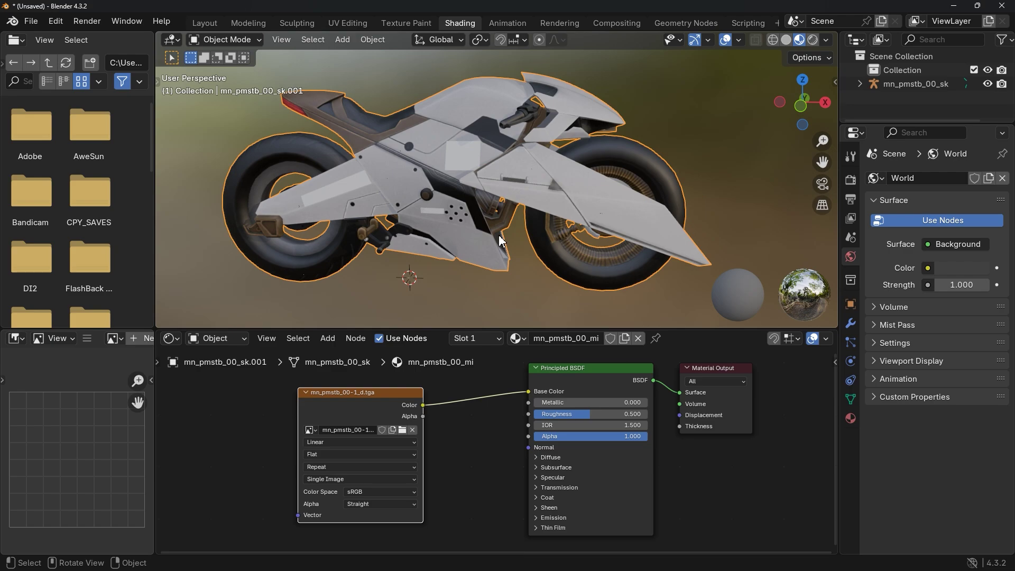
Add a second Image Texture node loaded with the motorcycle's _n.tga normal map.
scroll(477, 439, "down", 2)
scroll(477, 439, "left", 3, "ctrl")
right_click(310, 422)
mouse_move(310, 421)
mouse_move(370, 356)
left_click(554, 440)
left_click(391, 441)
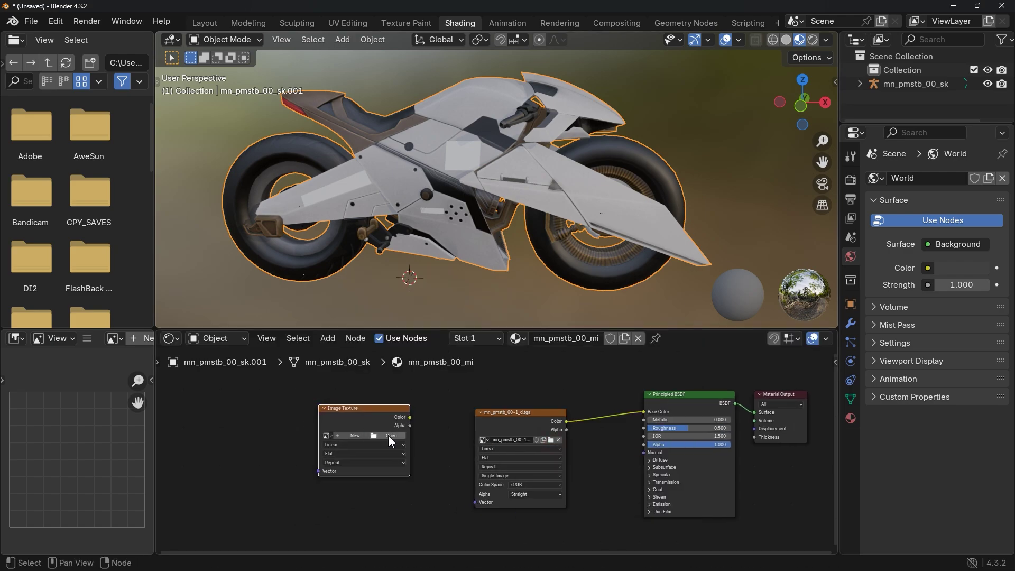
double_click(529, 188)
left_click(781, 279)
left_click(730, 456)
Feed the texture through a Normal Map node into the BSDF Normal, with Non-Color space.
left_click_drag(410, 418, 464, 430)
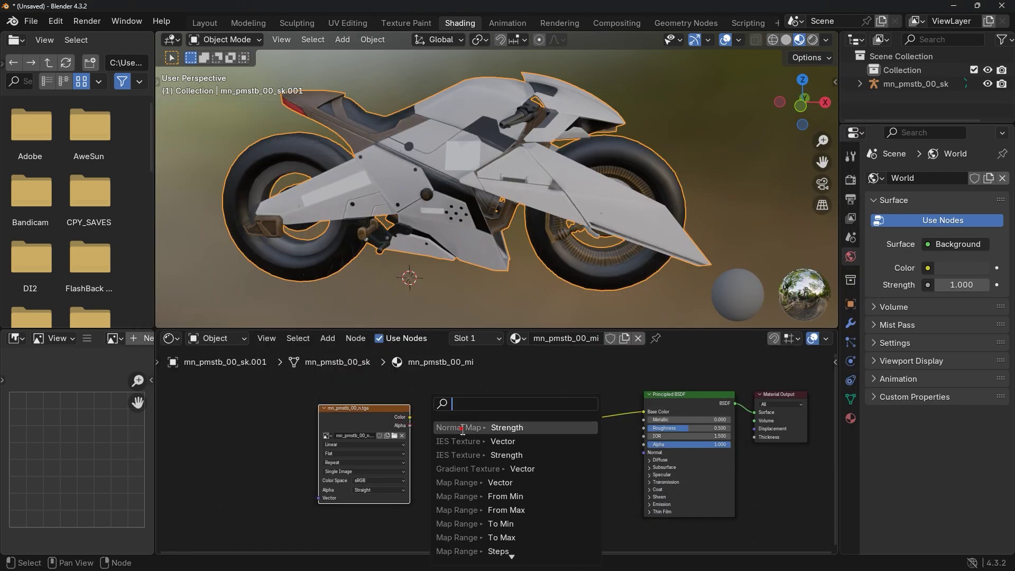
left_click(463, 429)
left_click(441, 420)
left_click_drag(496, 392, 636, 449)
left_click(379, 480)
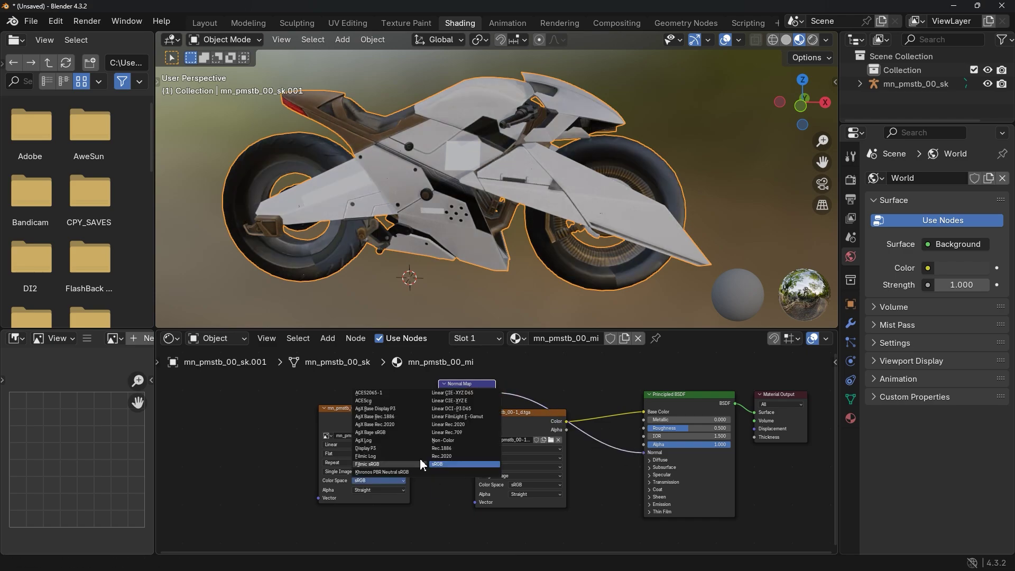
left_click(440, 441)
left_click(421, 487)
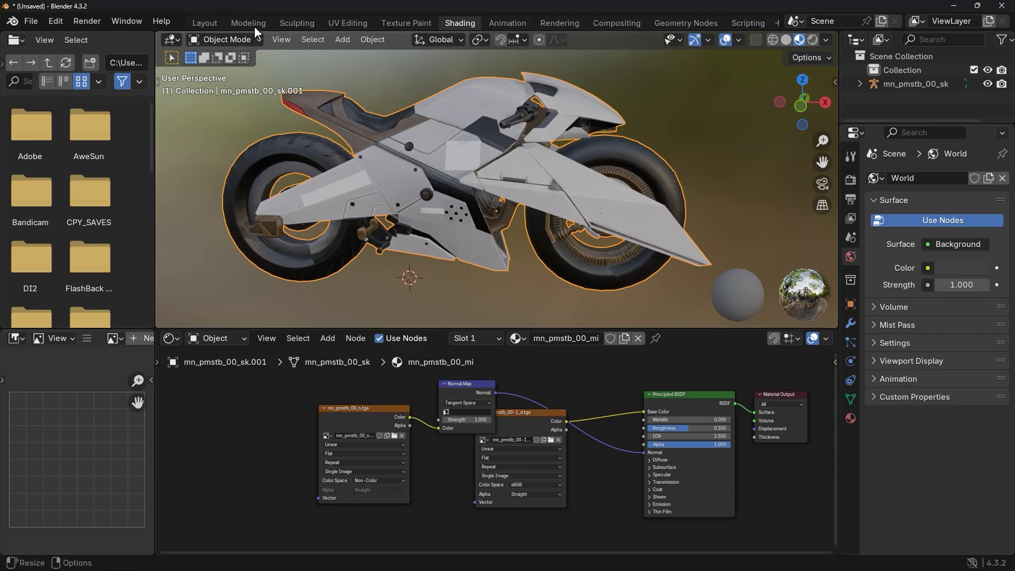
Return to the Layout workspace in Object Mode and reselect the motorcycle.
left_click(256, 22)
left_click(76, 38)
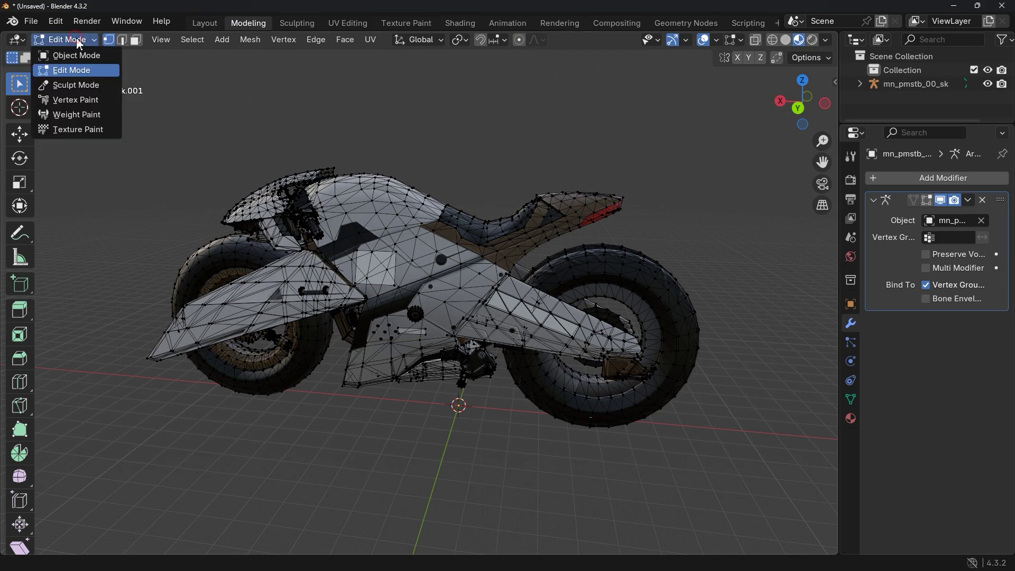
left_click(88, 53)
mouse_move(373, 158)
middle_mouse_down()
mouse_move(490, 207)
mouse_move(381, 161)
middle_mouse_up()
left_click(378, 163)
left_click(386, 207)
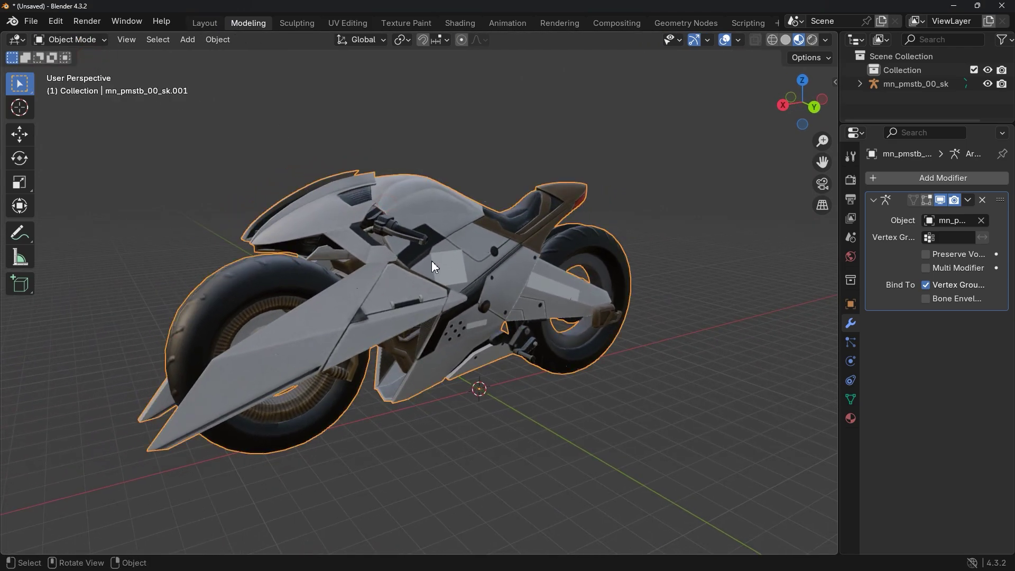
Expand the mn_pmstb_00_sk armature in the outliner and toggle the bike parts' visibility.
left_click(860, 83)
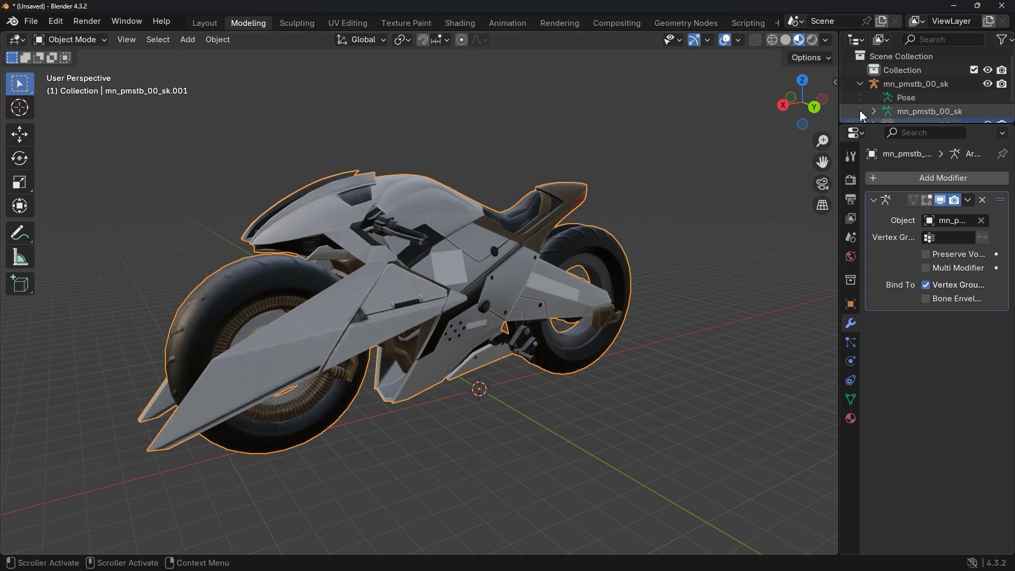
left_click_drag(864, 124, 867, 222)
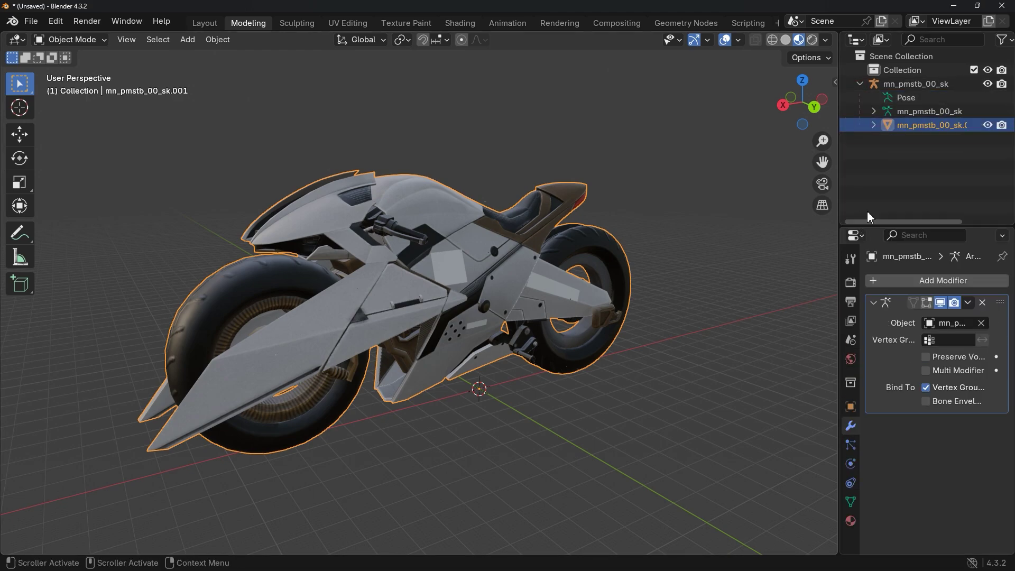
left_click(988, 125)
left_click(989, 125)
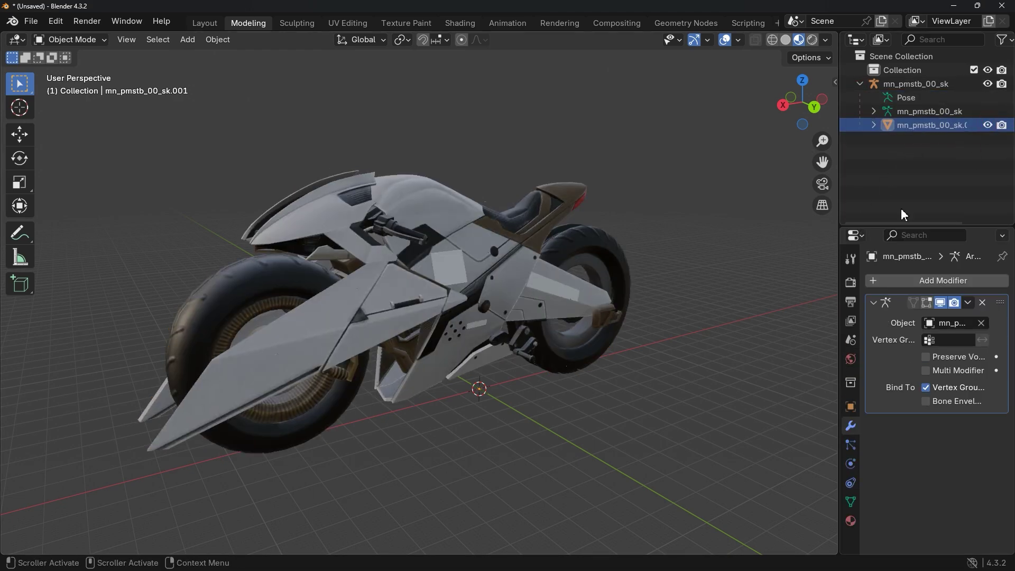
left_click(415, 292)
key("h")
key("alt+h")
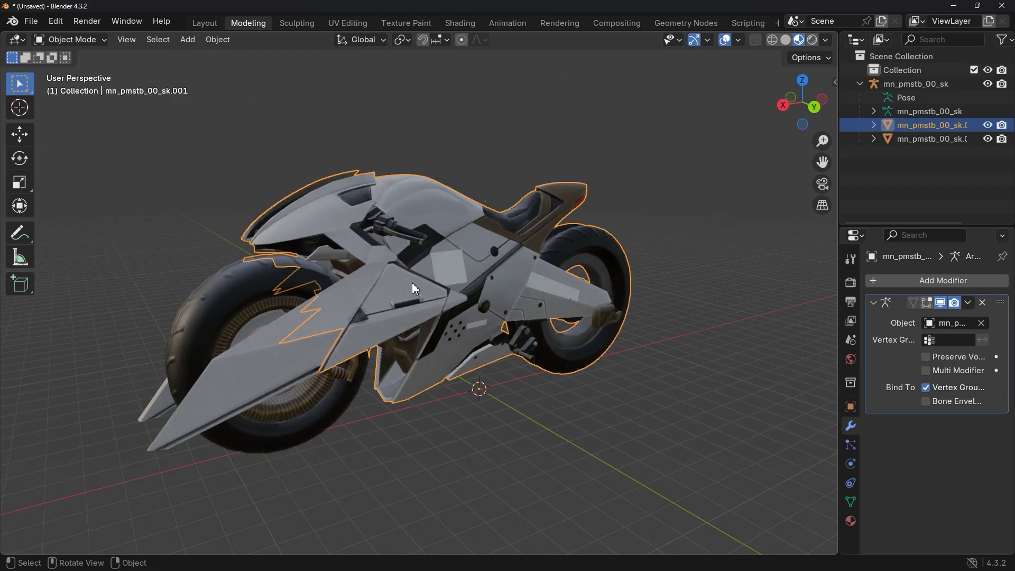
Select the rear wheel plus the bike body and join them with Object > Join.
left_click(225, 295)
key("h")
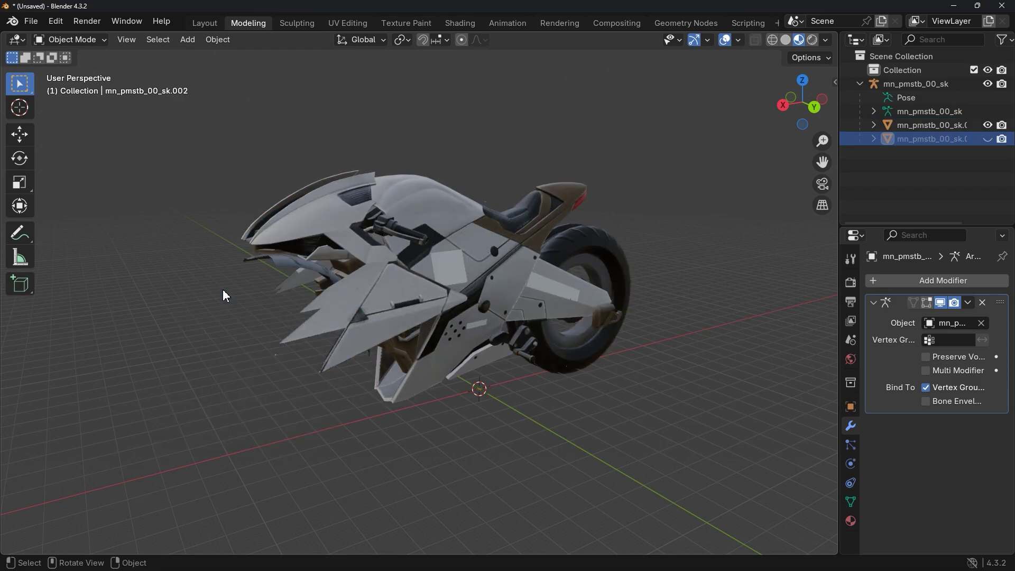
key("alt+h")
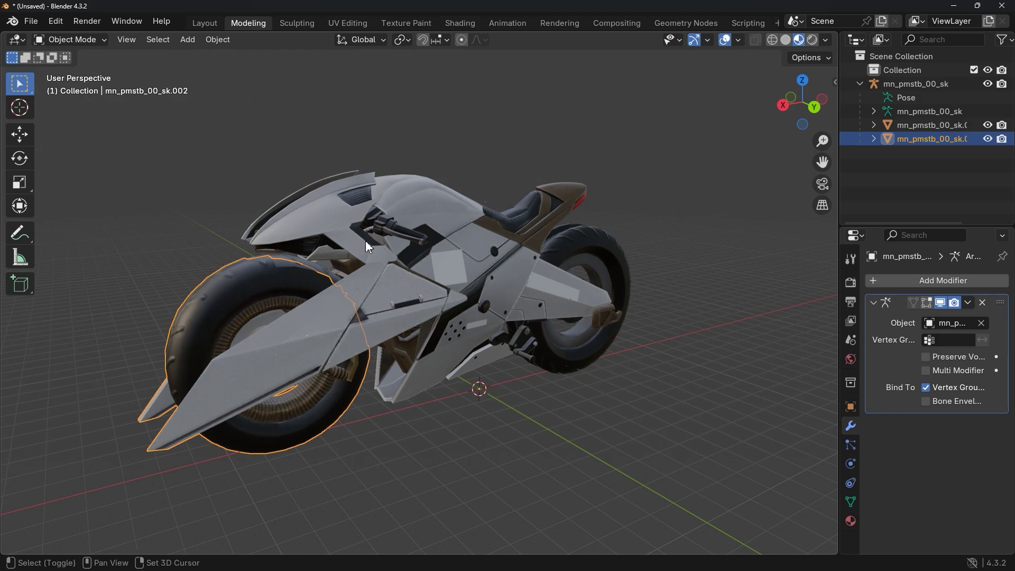
left_click(397, 224, "shift")
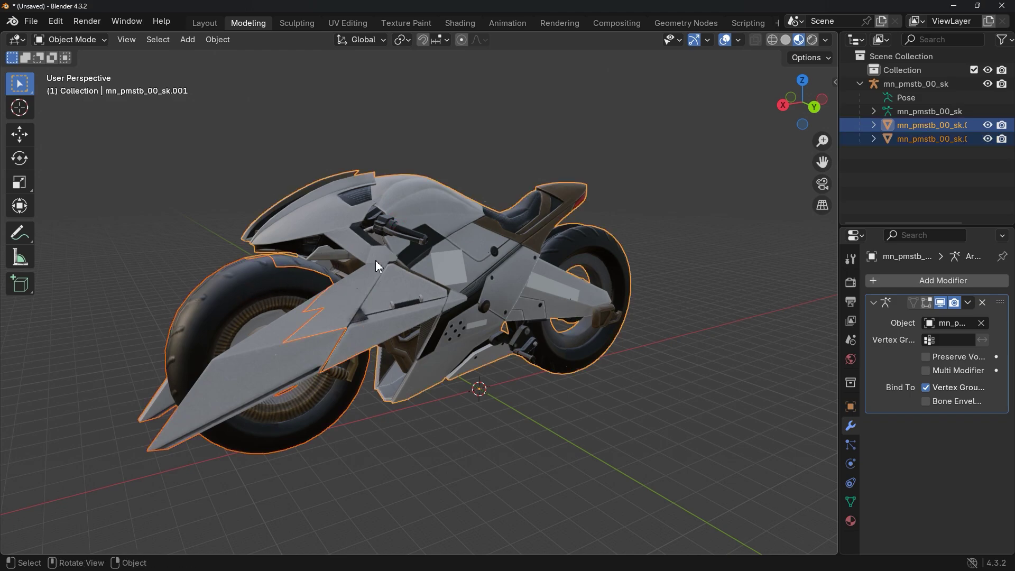
left_click(221, 39)
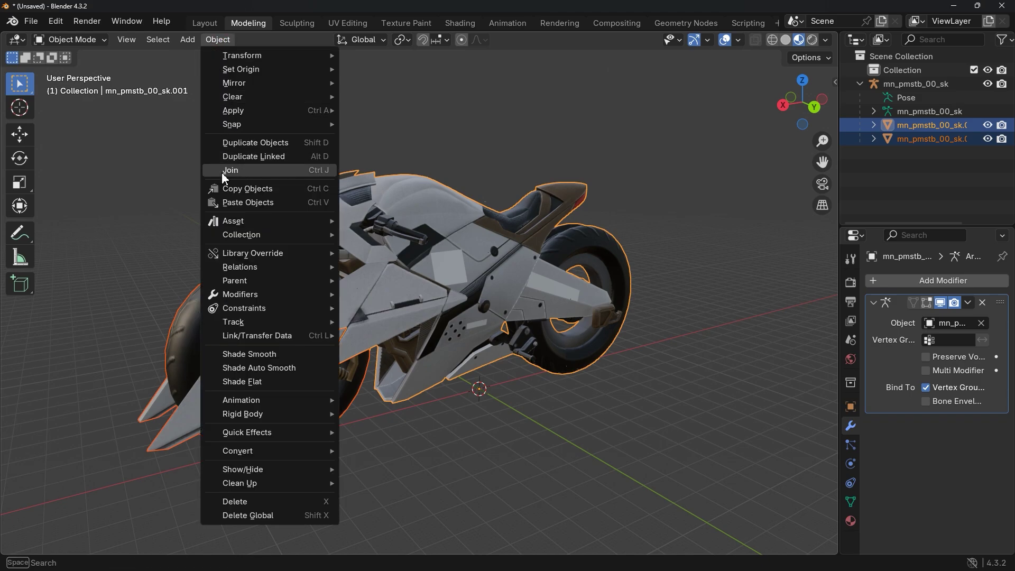
left_click(240, 170)
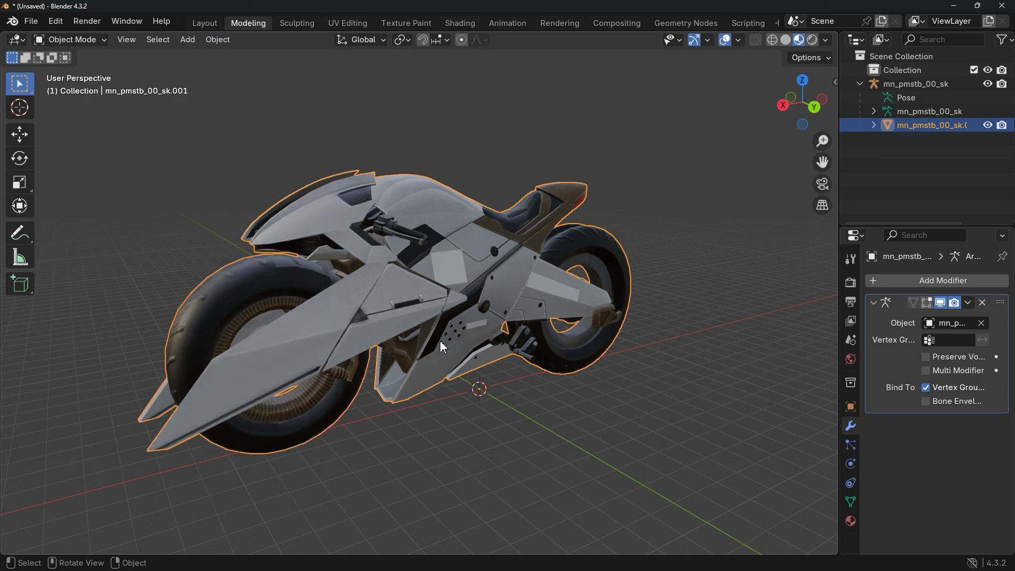
Select the joined motorcycle mesh and set its Scale X, Y and Z to 0.01 in the sidebar.
left_click(987, 125)
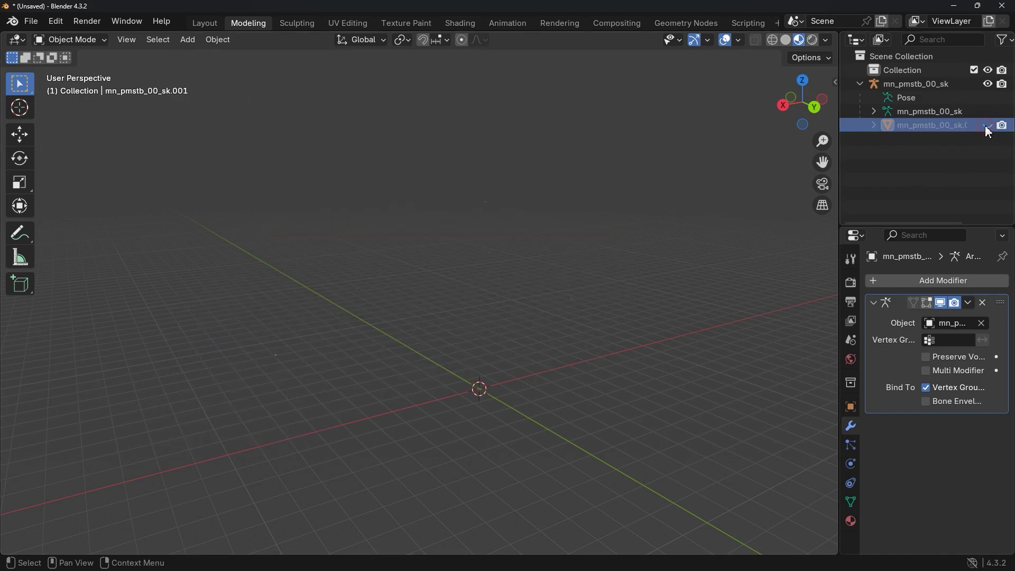
left_click(988, 126)
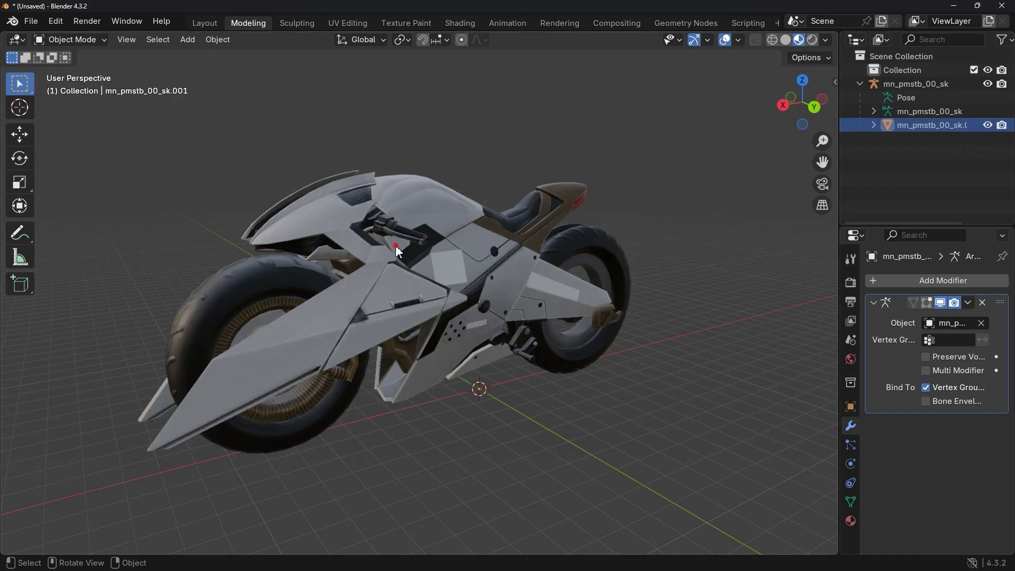
left_click(476, 230)
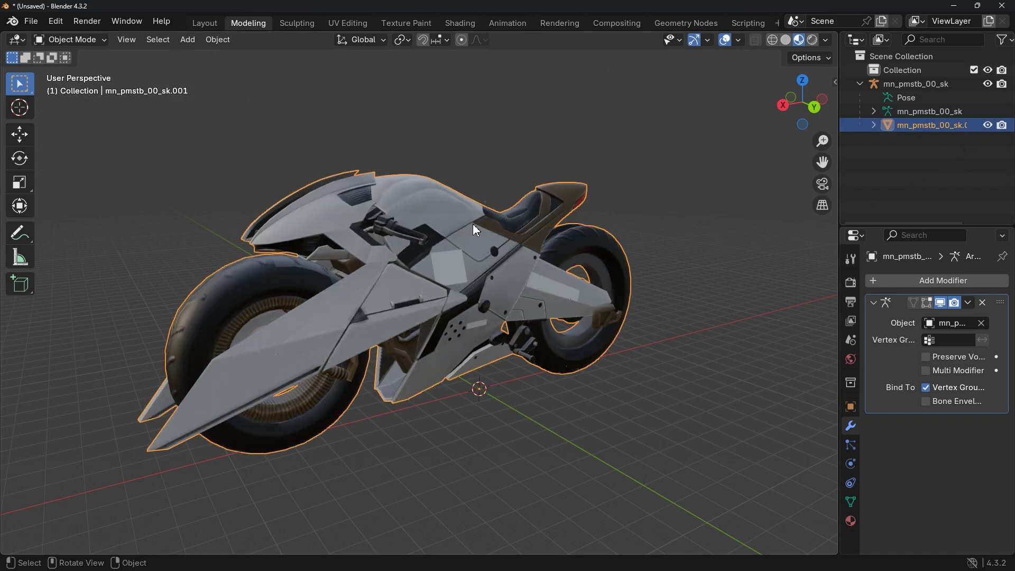
left_click(835, 82)
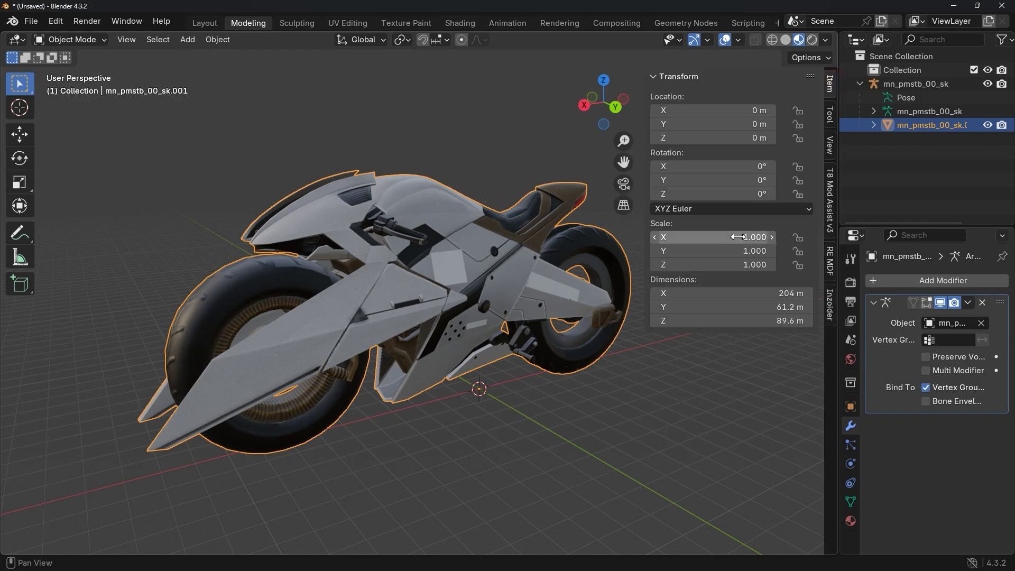
left_click_drag(746, 237, 708, 251)
type("0.01")
key("Return")
left_click(741, 264)
type("0")
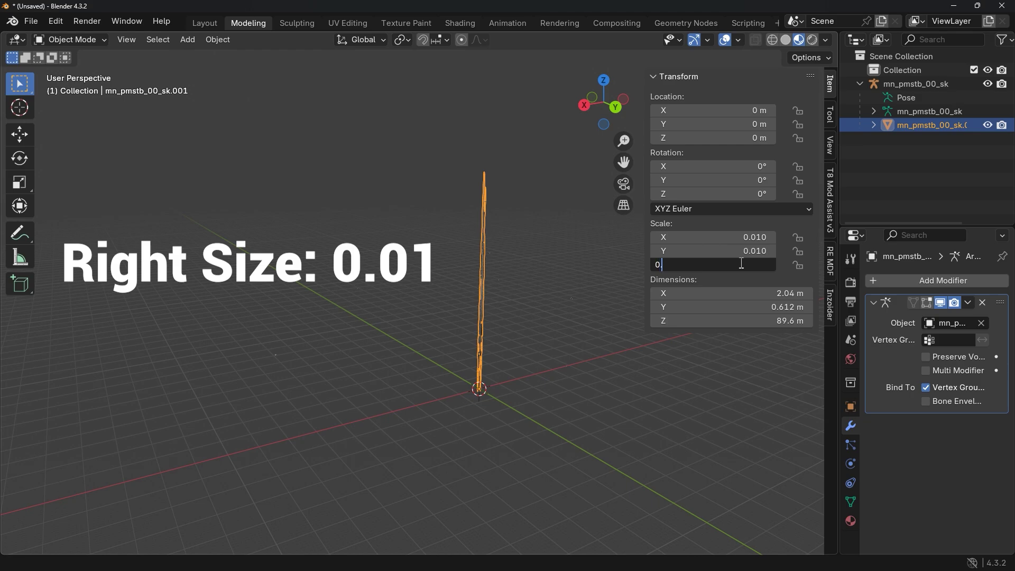
type(".01")
key("Return")
scroll(573, 369, "up", 2)
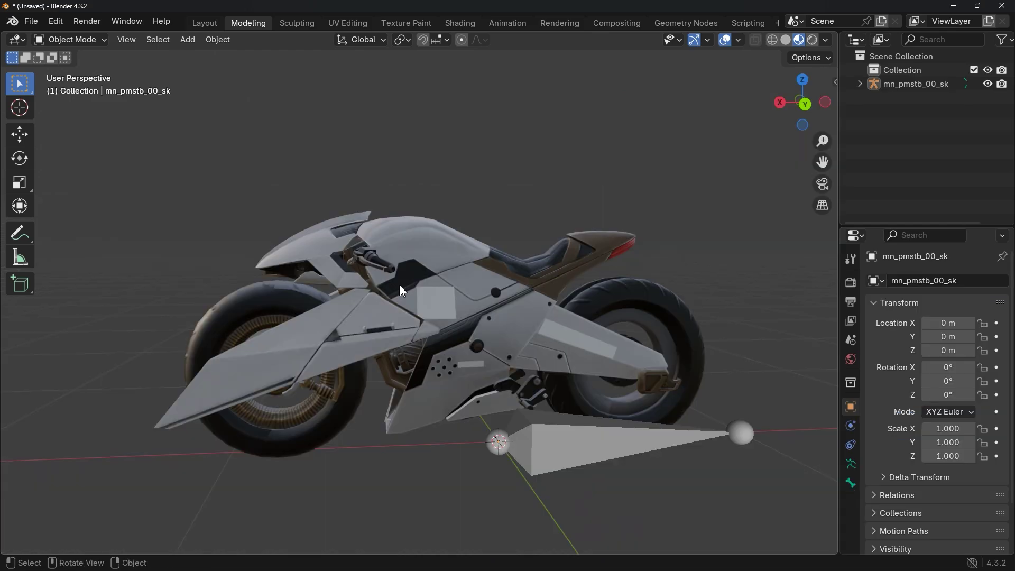
Select everything and apply All Transforms to bake in the 0.01 scale.
key("a")
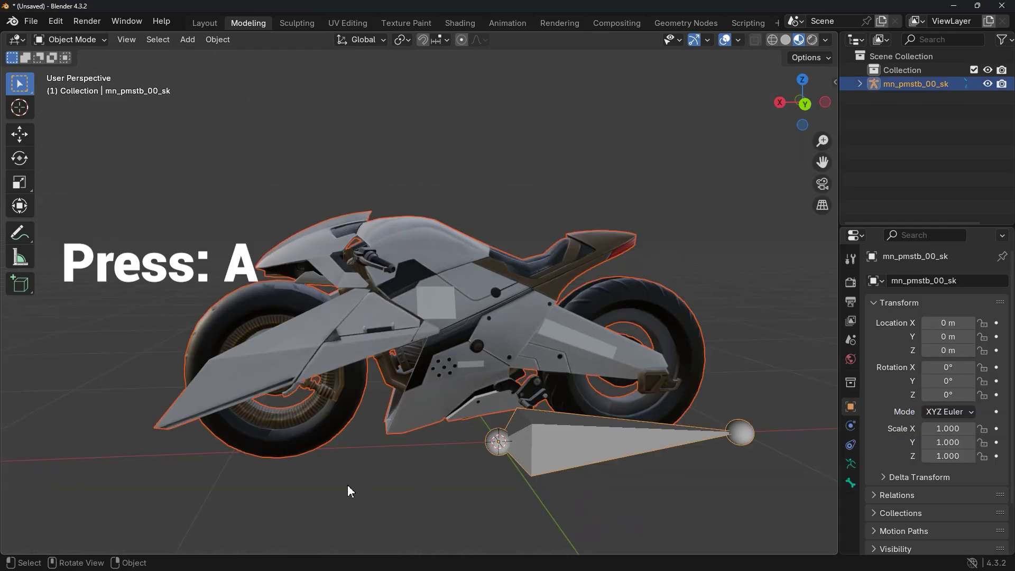
key("ctrl+a")
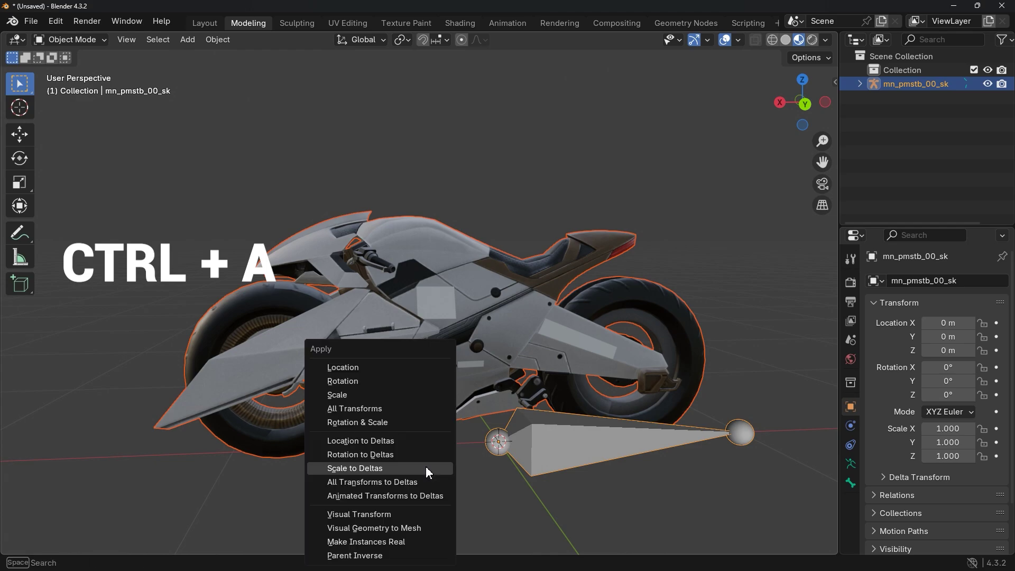
left_click(379, 414)
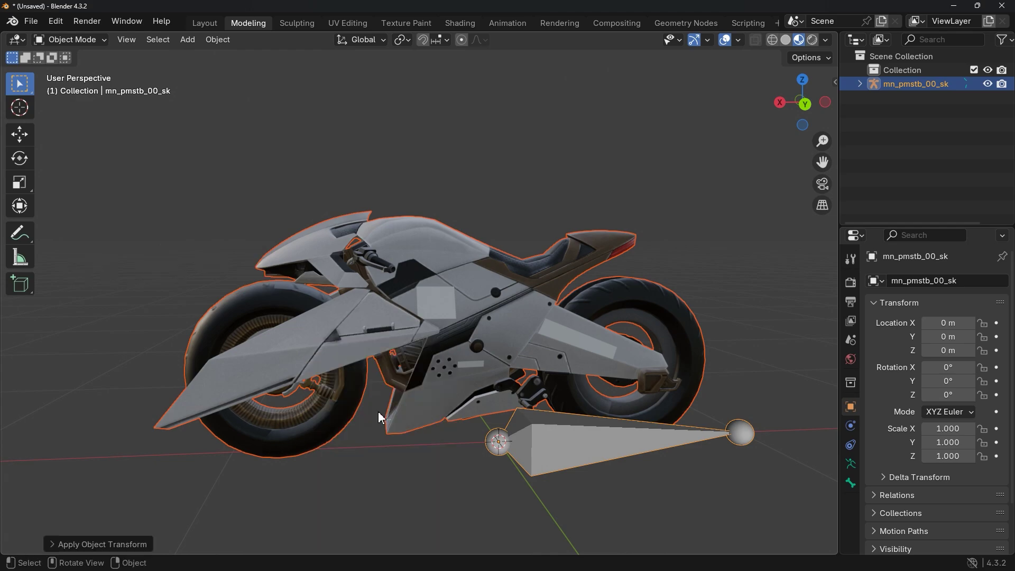
left_click(421, 457)
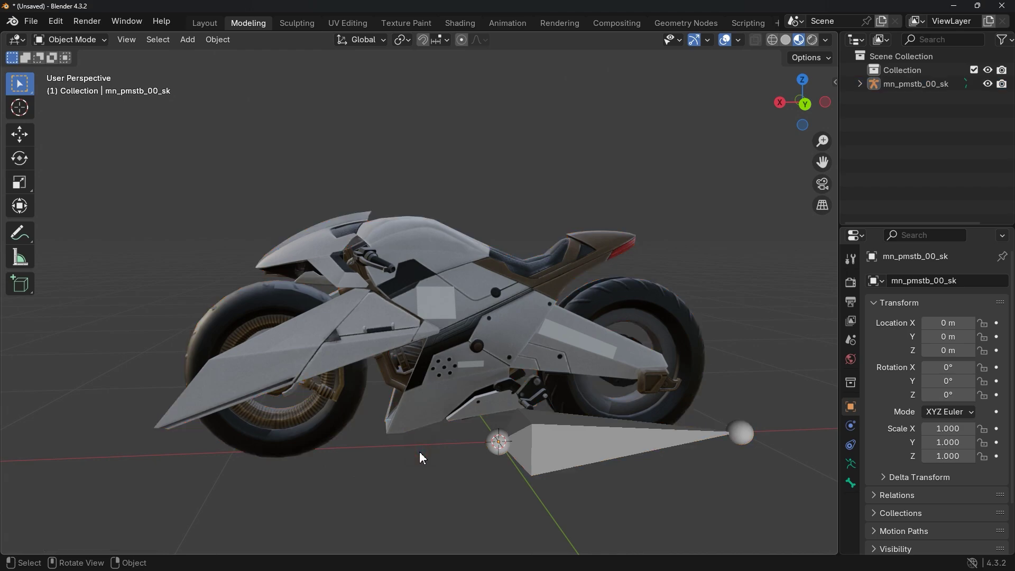
Delete the cone-shaped armature and expand the Inzoider 3D Printer panel in the sidebar.
left_click(527, 431)
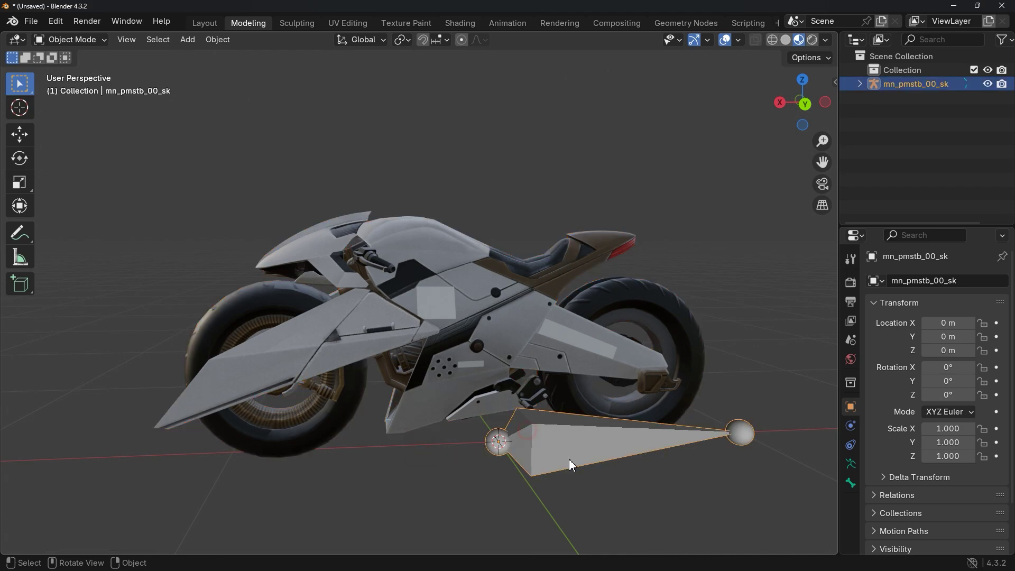
key("Delete")
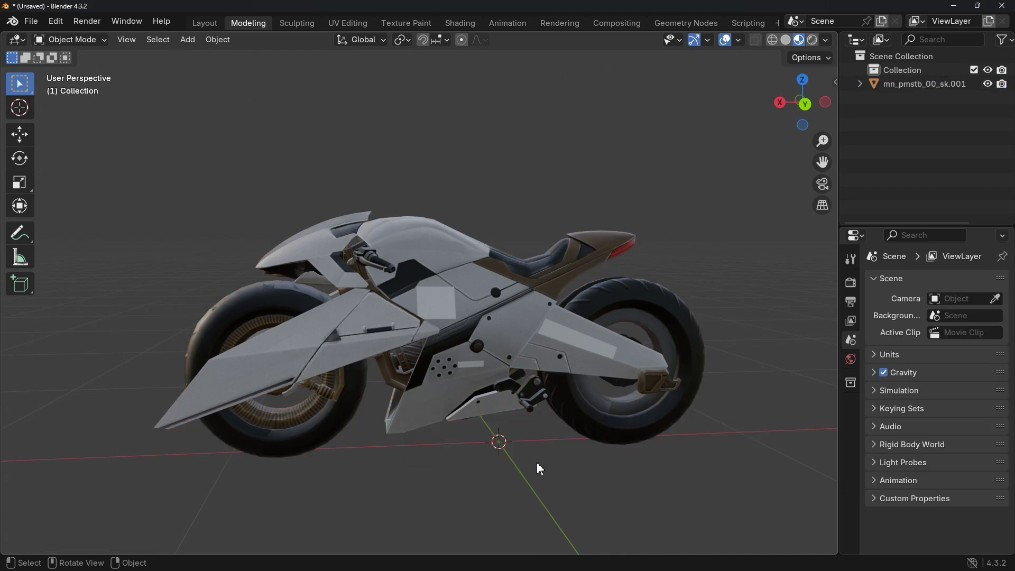
scroll(458, 394, "down", 1)
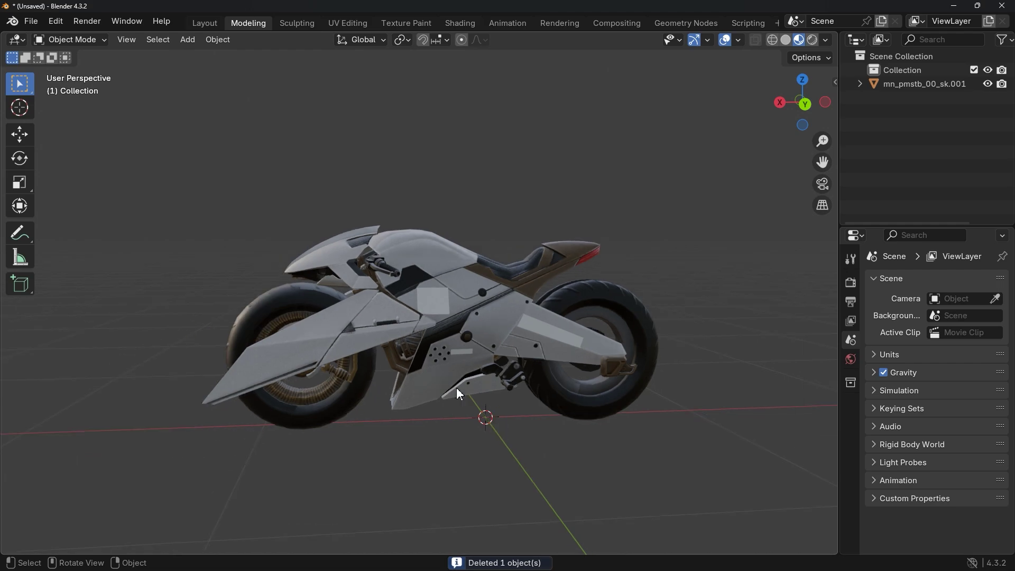
scroll(459, 394, "up", 1)
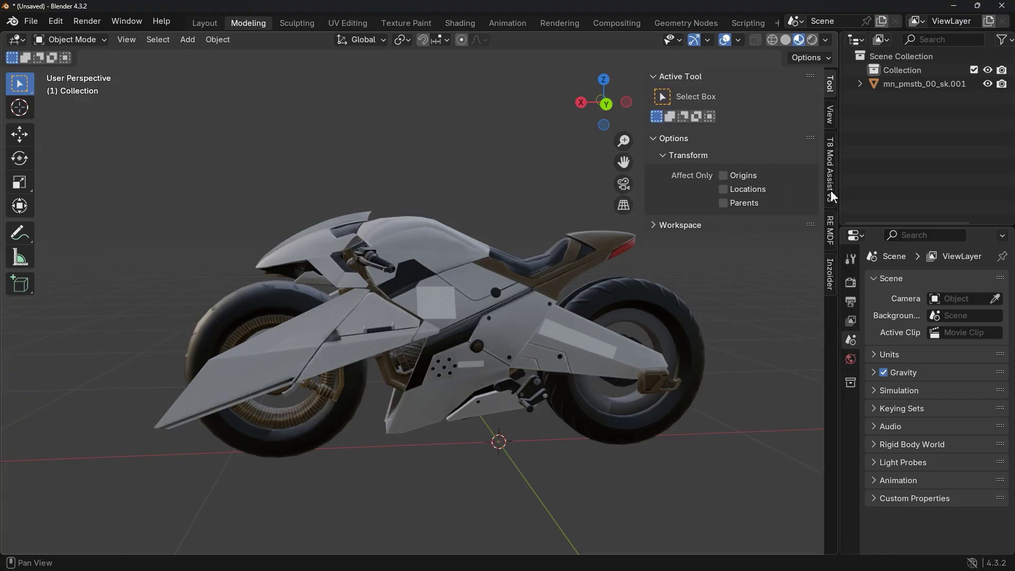
left_click(831, 271)
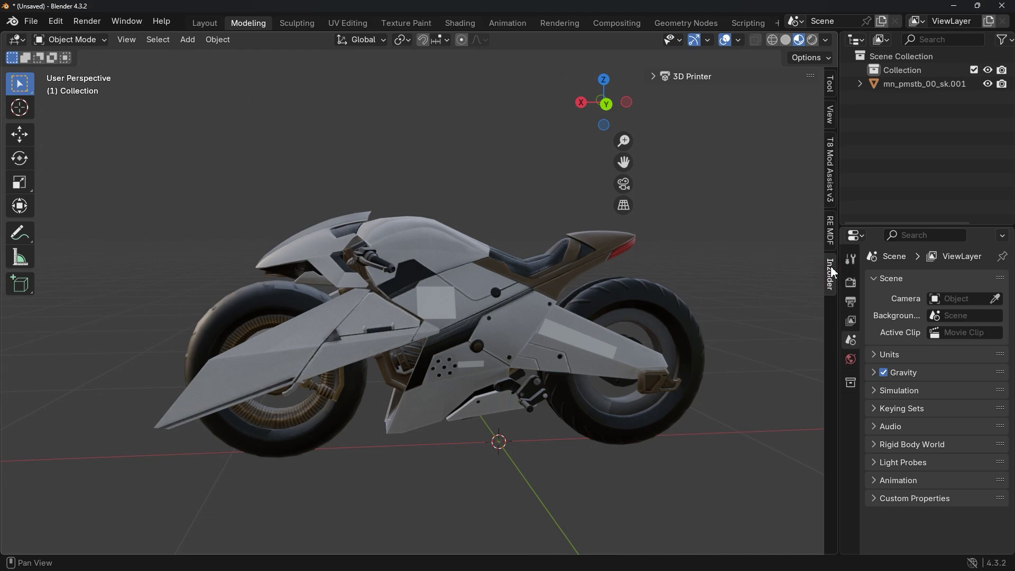
left_click(652, 77)
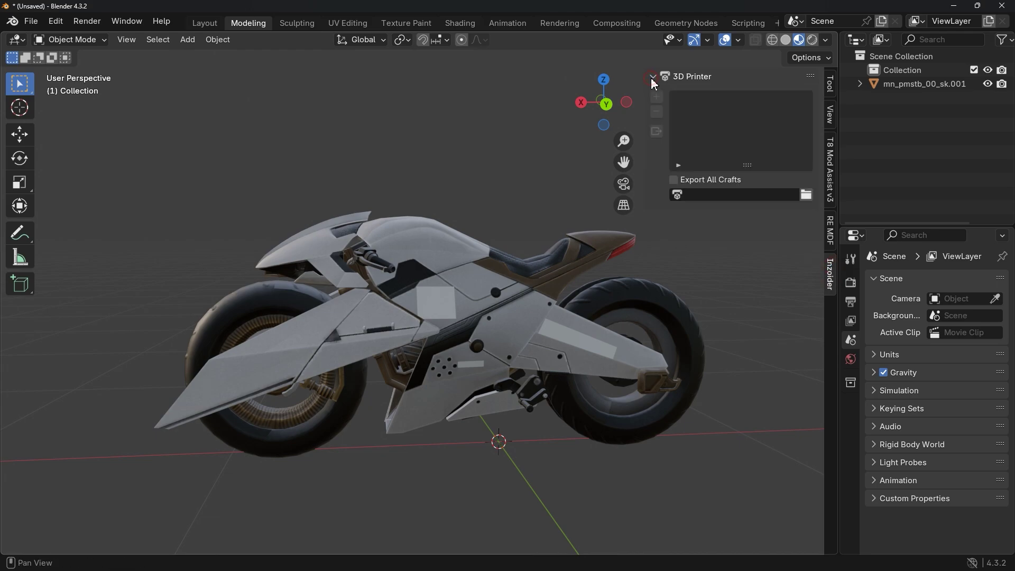
Browse to Documents\inZOI and recreate the AIGenerated folder there.
left_click(807, 195)
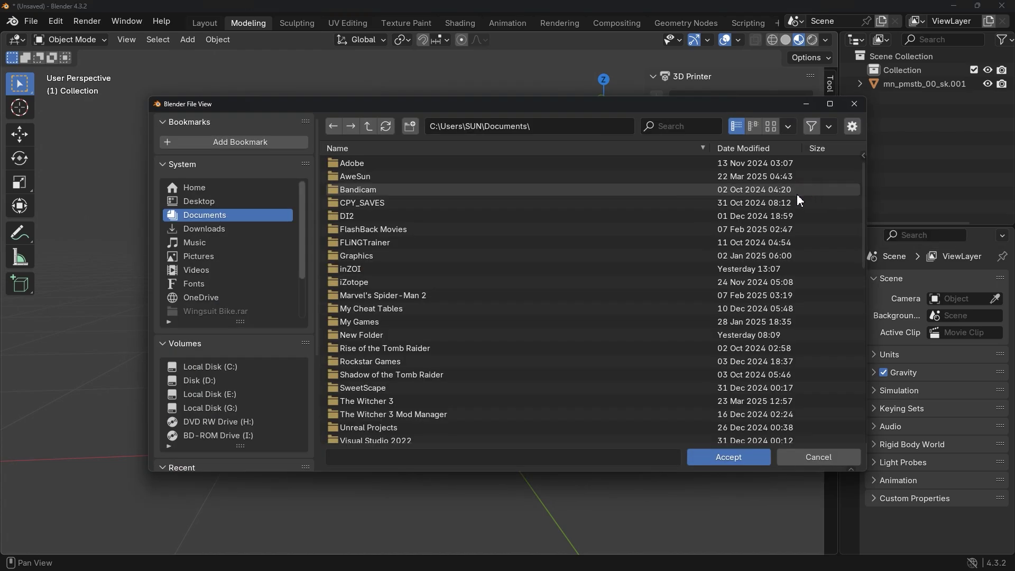
left_click(212, 215)
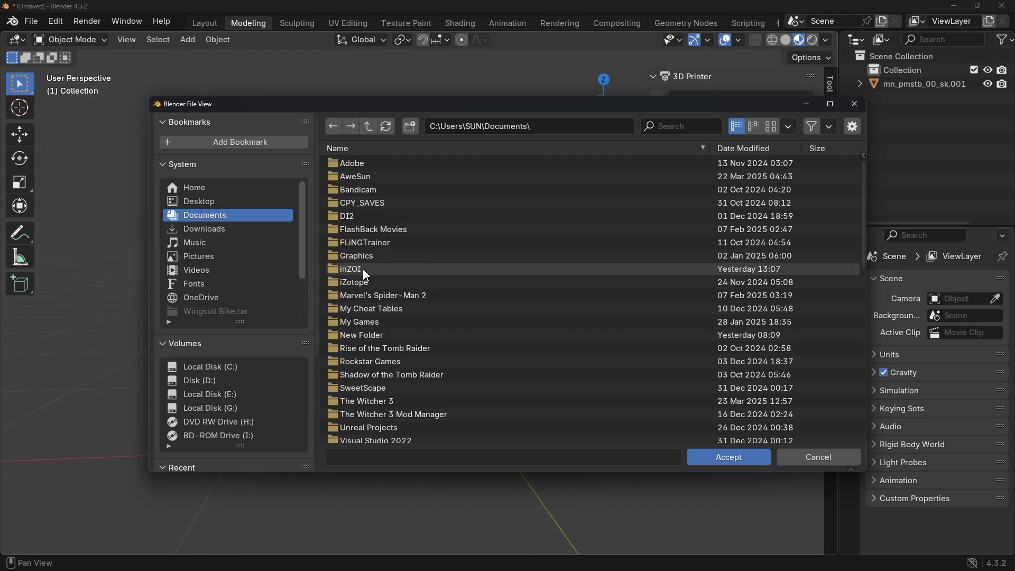
double_click(361, 269)
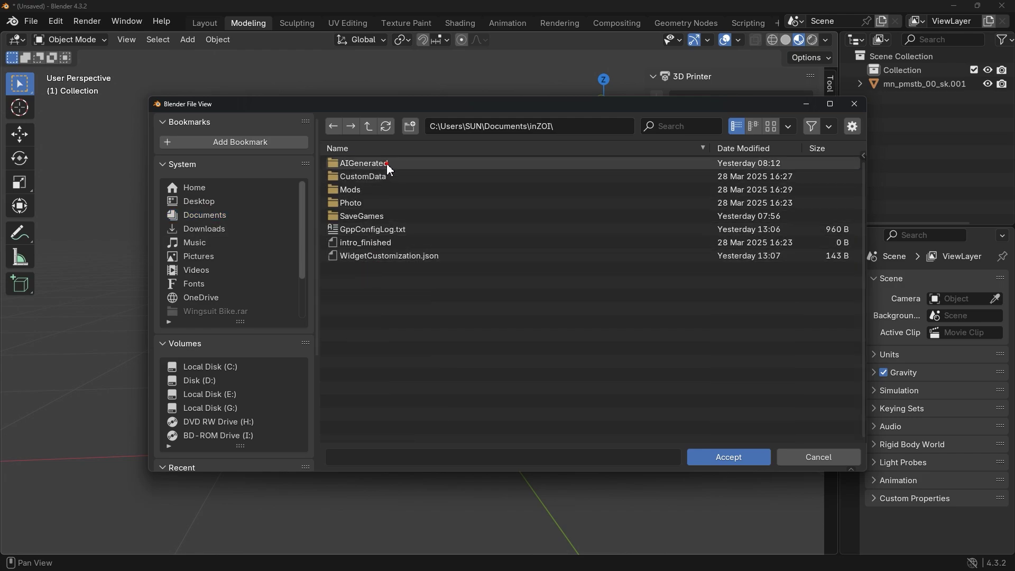
left_click(380, 162)
key("Delete")
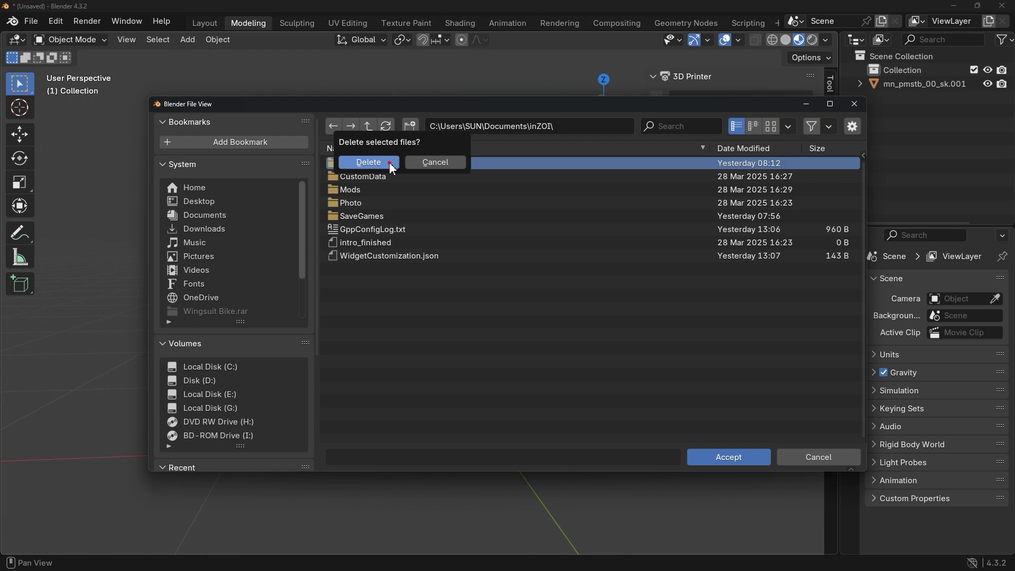
left_click(389, 162)
left_click(410, 126)
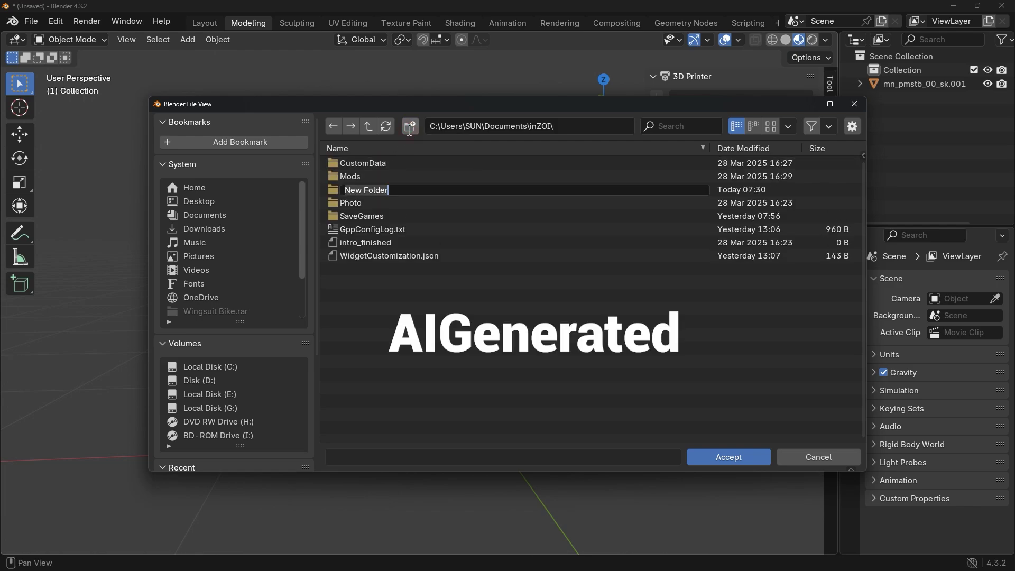
type("AIGenerated")
key("Return")
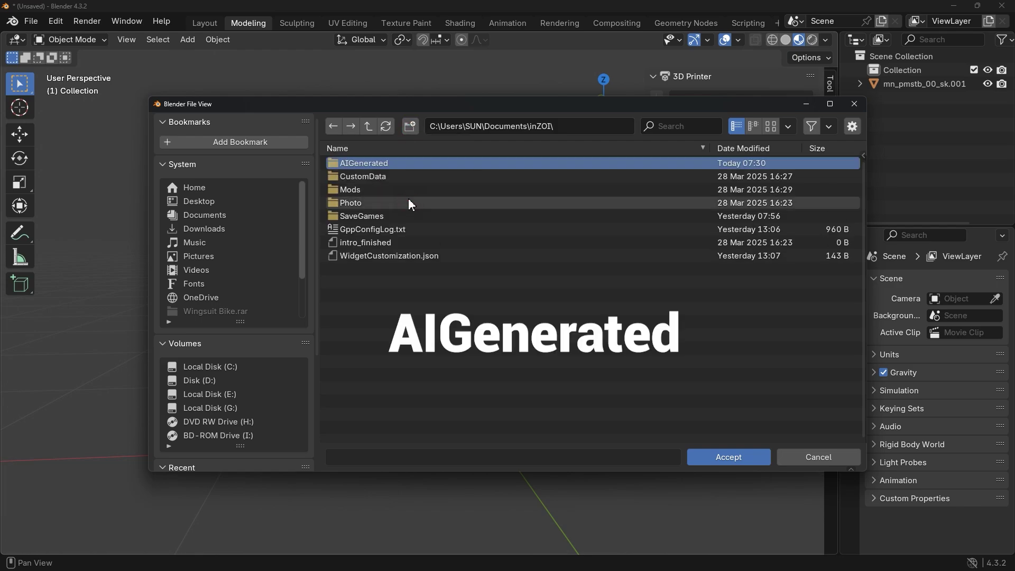
Create a My3DPrinter folder inside AIGenerated and accept it as the export path.
double_click(396, 164)
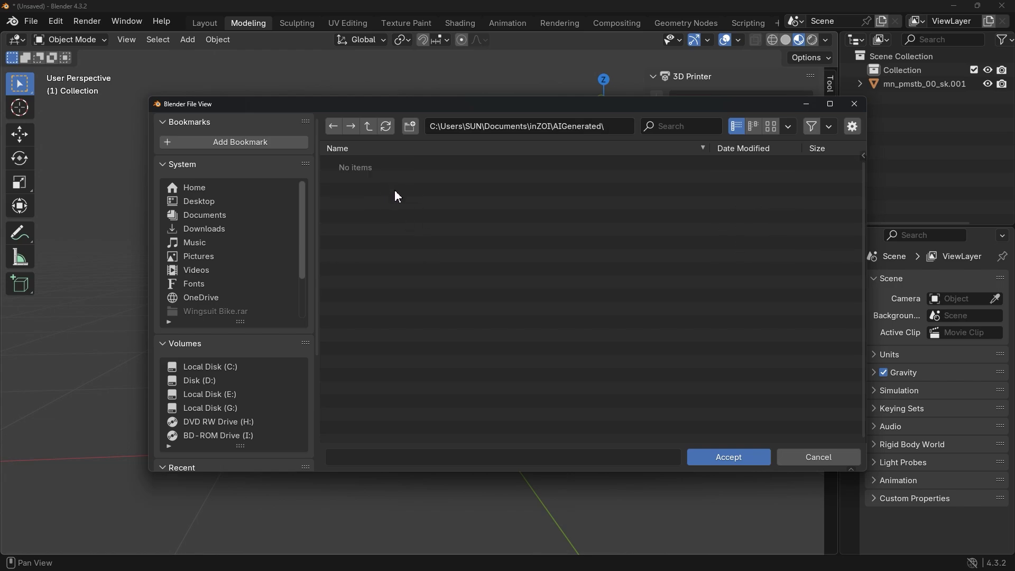
left_click(409, 127)
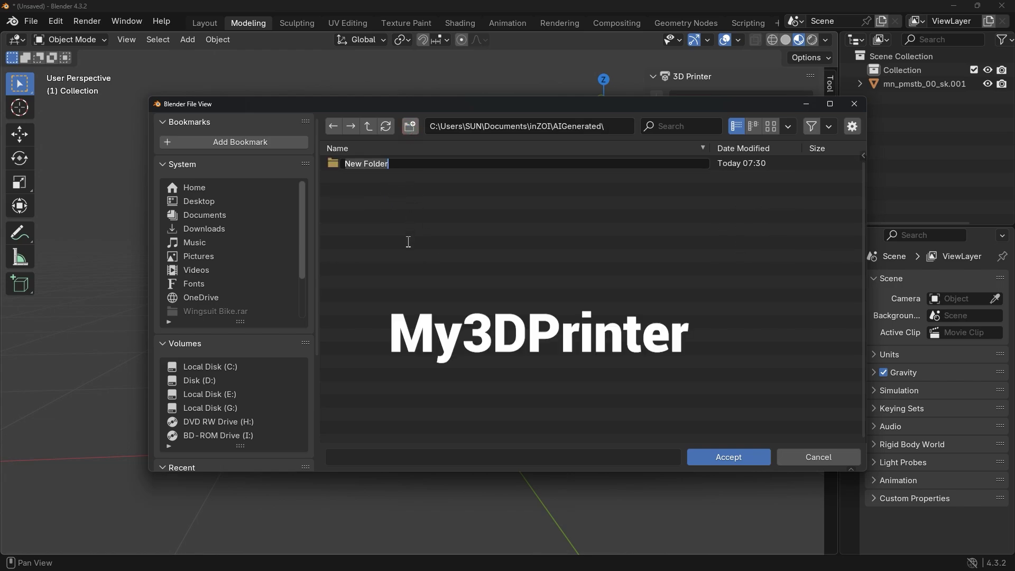
type("My3DPrinter")
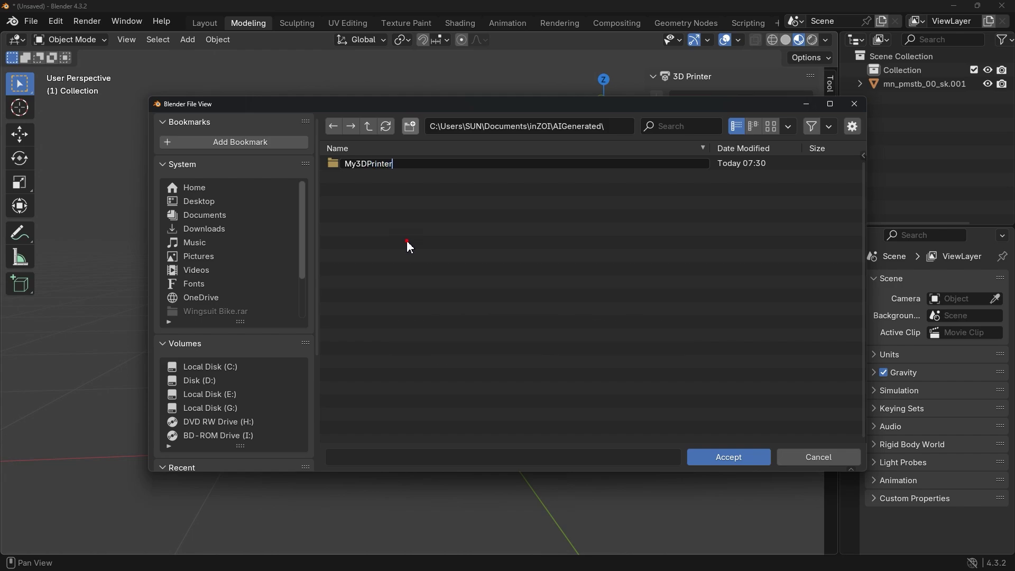
key("Return")
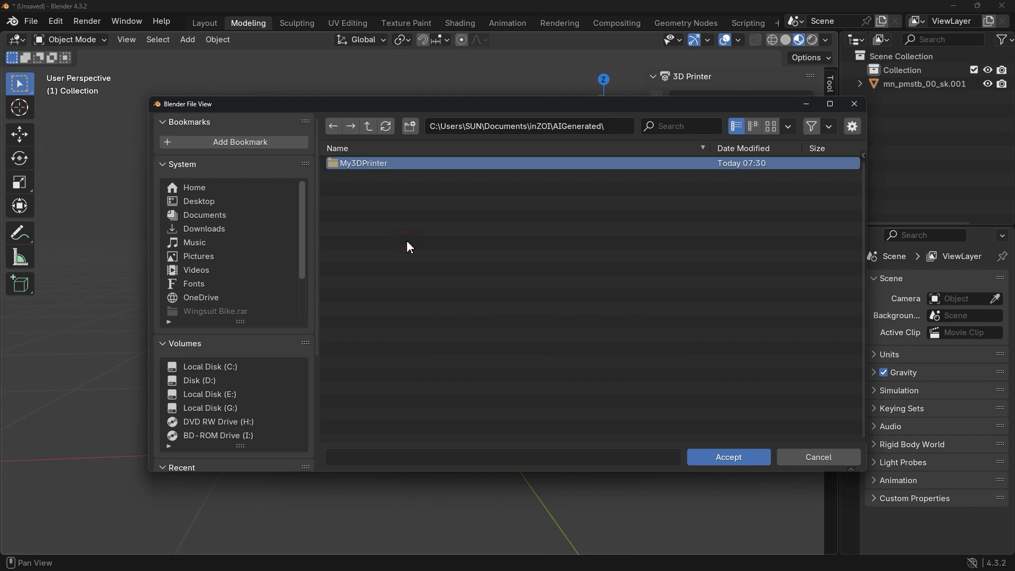
double_click(376, 165)
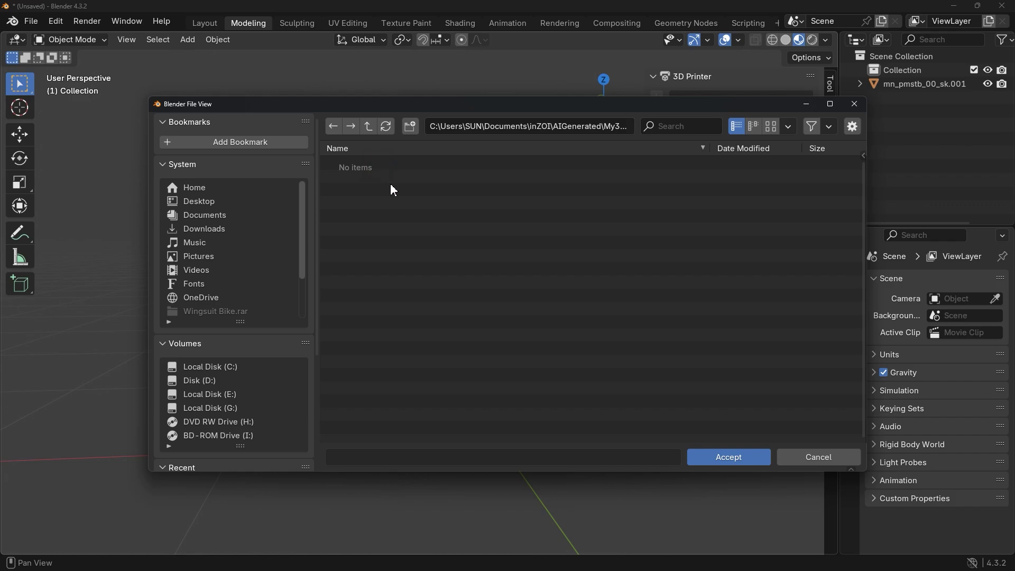
left_click(705, 458)
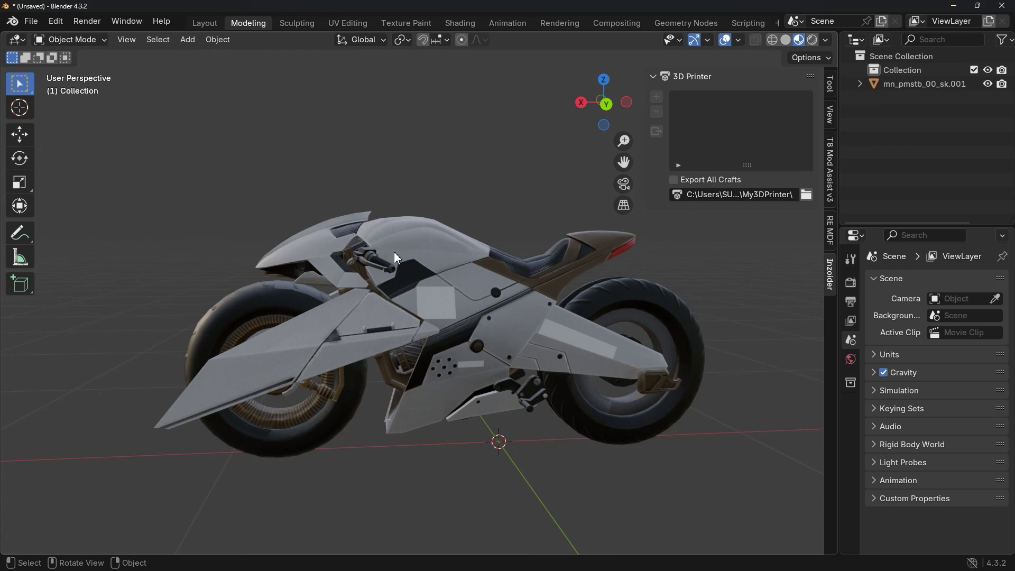
Add a new craft from the motorcycle titled MyMod, description vehicle, and enter the author name.
left_click(412, 247)
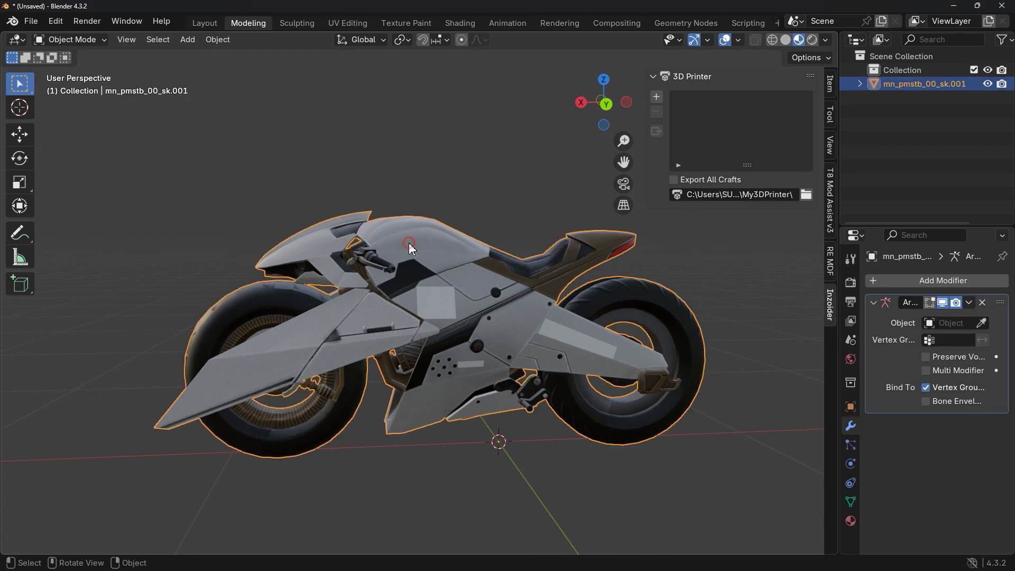
left_click(658, 100)
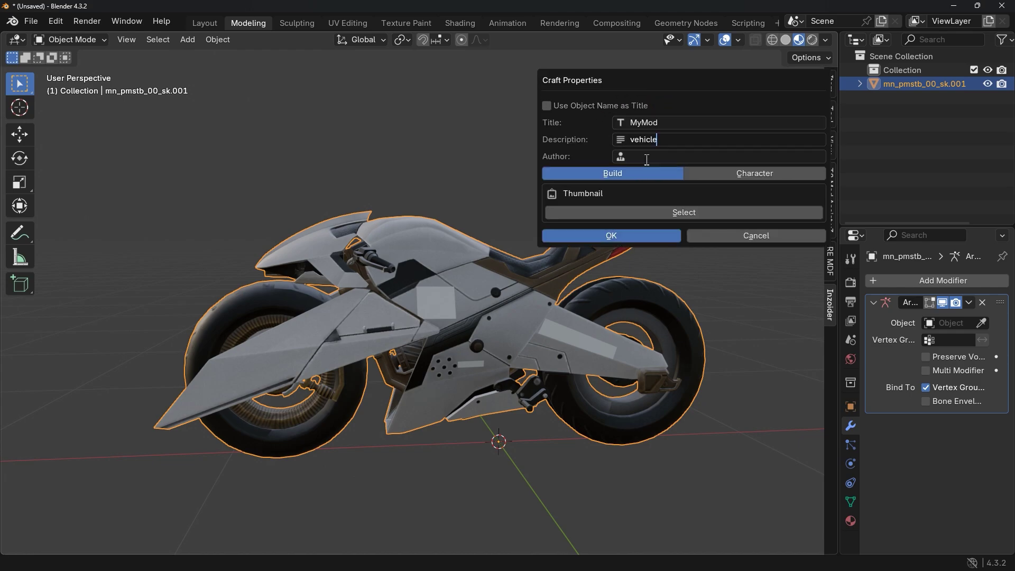
left_click(646, 157)
type("Ghost")
Set motor.png as the craft thumbnail, confirm, then export the MyMod craft.
left_click(651, 193)
left_click(660, 212)
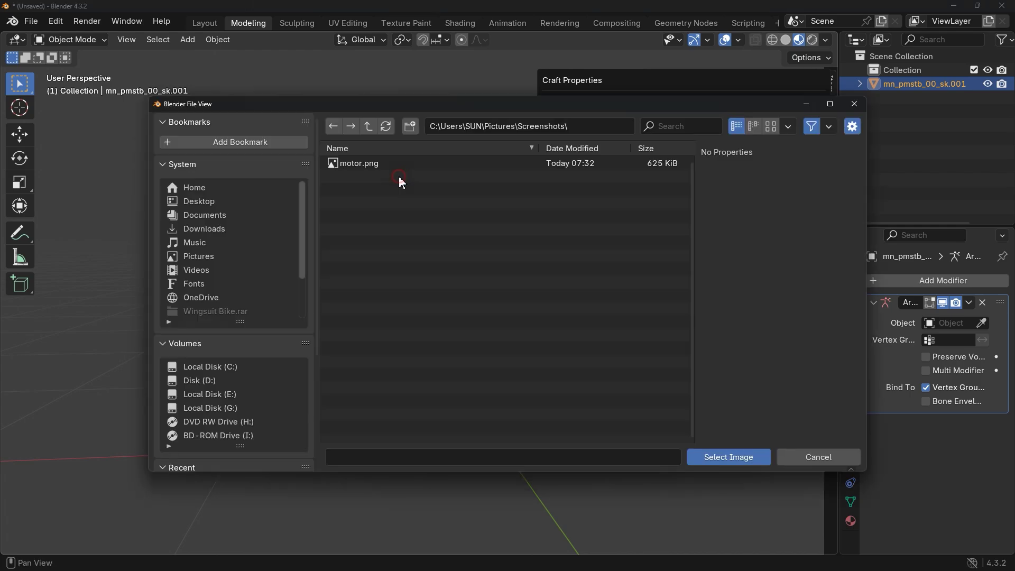
left_click(361, 164)
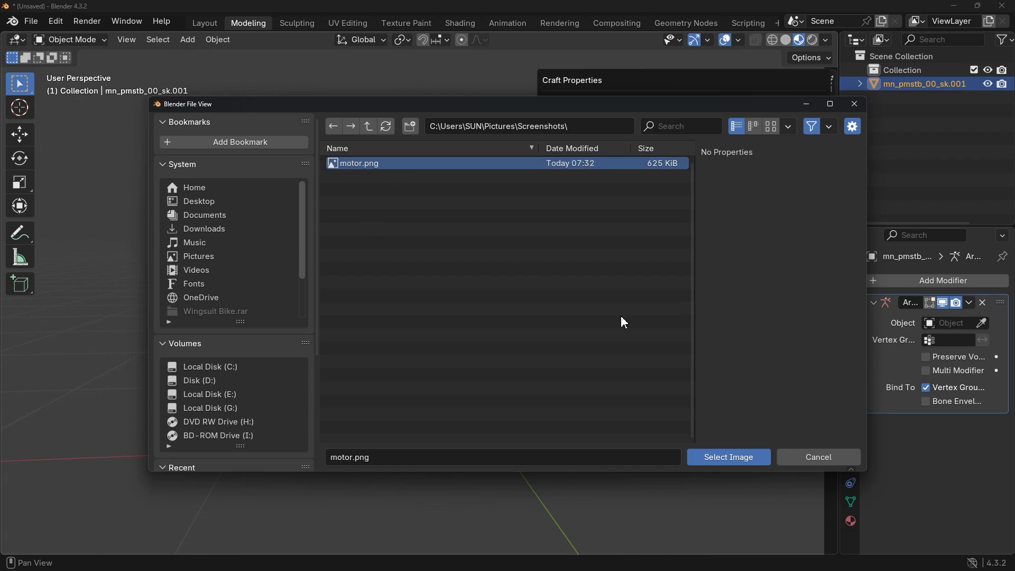
left_click(730, 462)
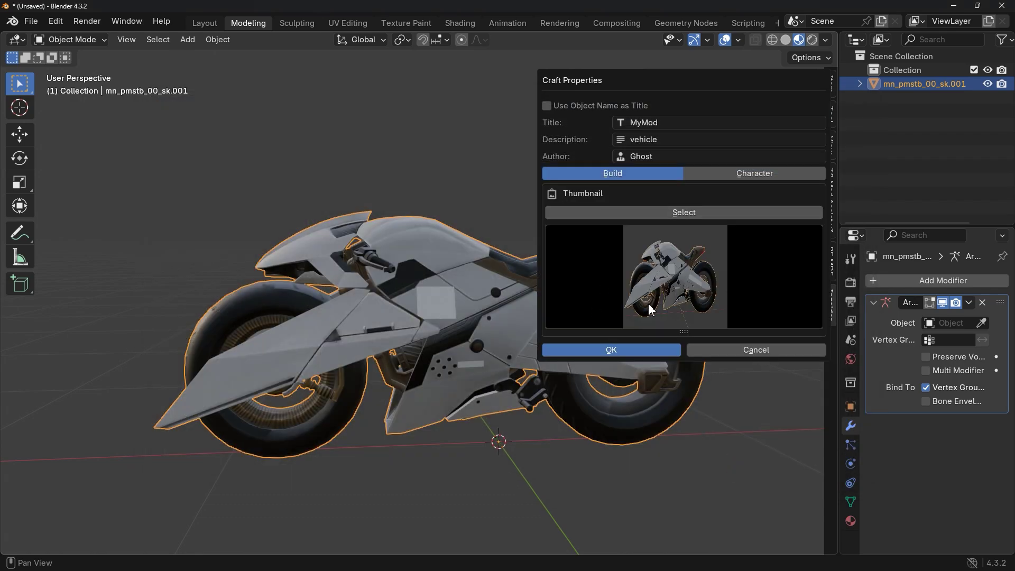
left_click(606, 353)
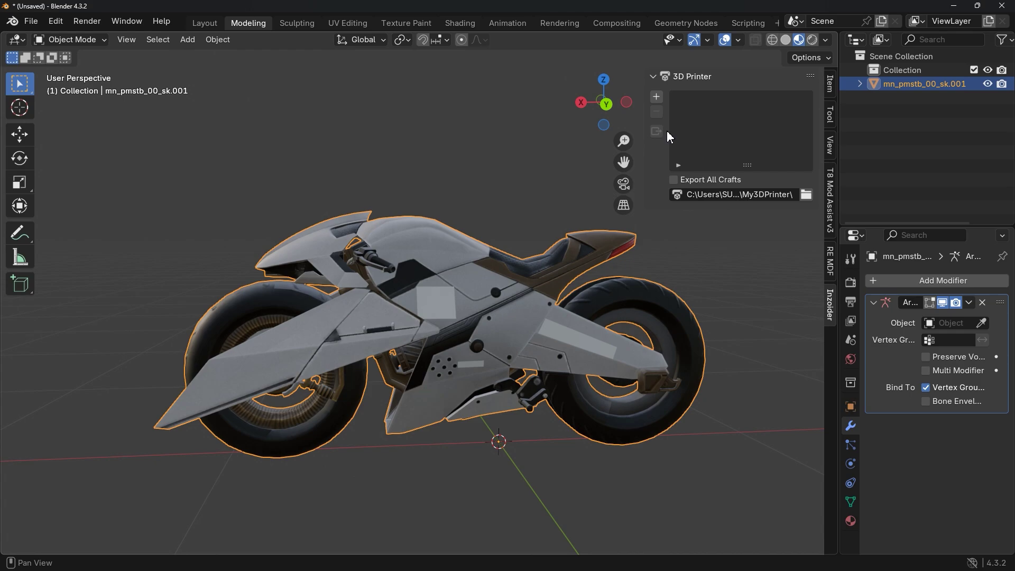
left_click(691, 128)
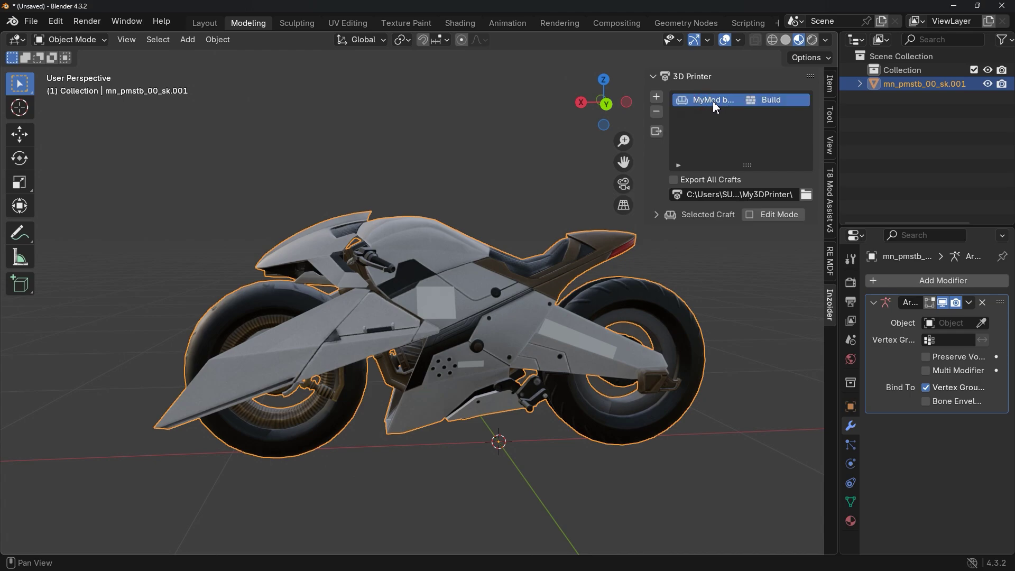
left_click(657, 132)
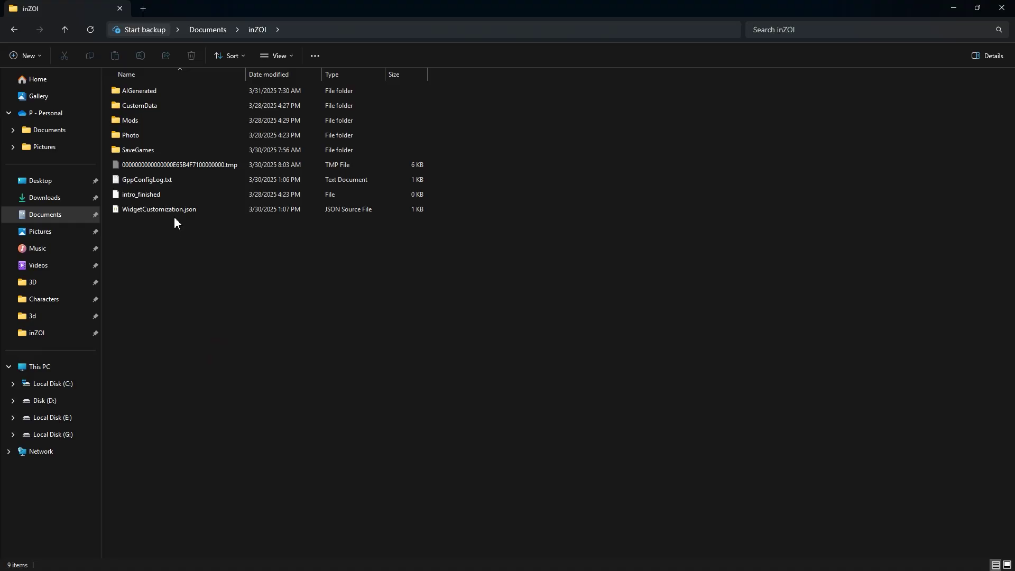
Open AIGenerated\My3DPrinter and the craft folder, selecting its four exported files.
left_click(162, 92)
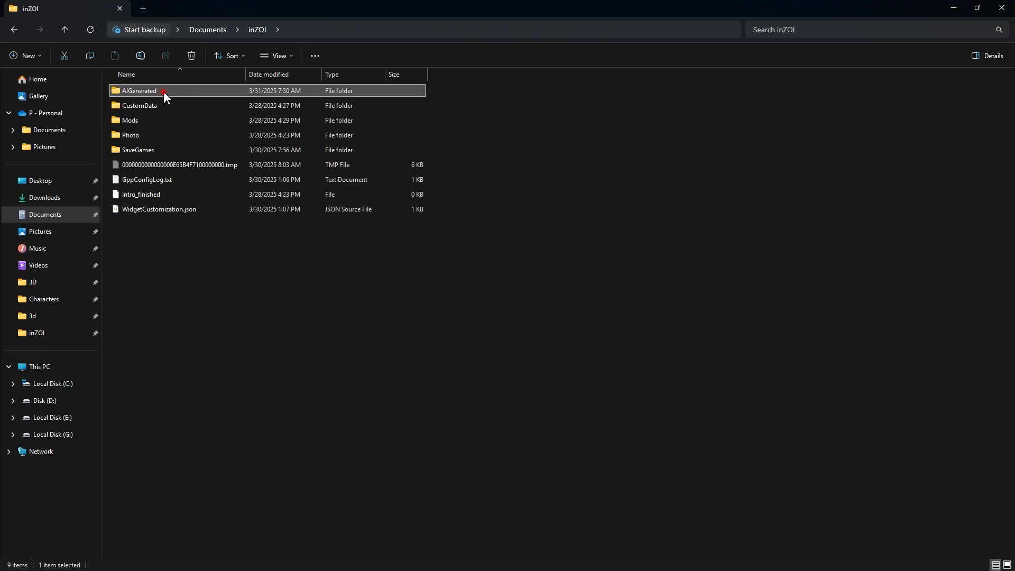
double_click(164, 92)
left_click(163, 91)
double_click(161, 91)
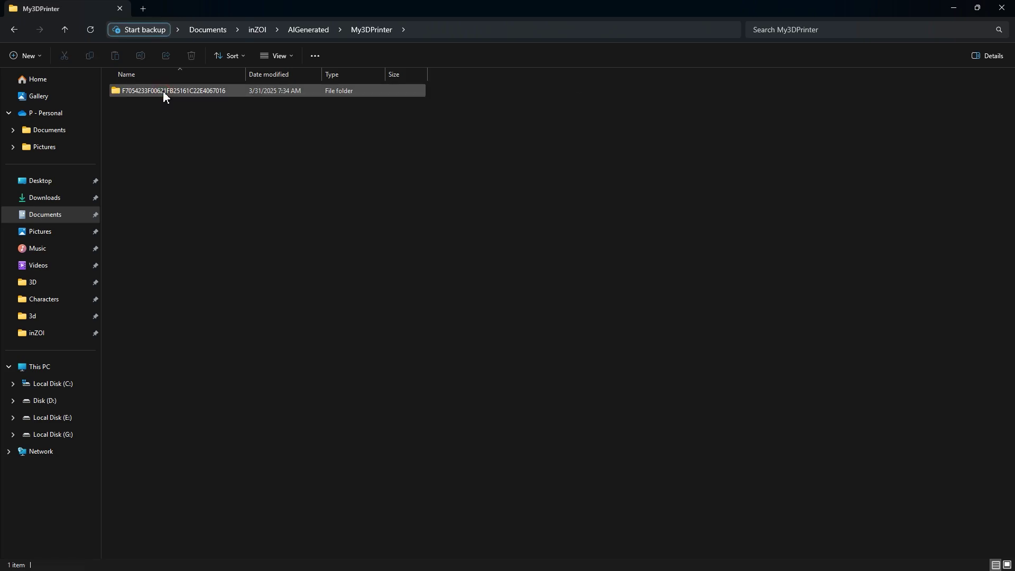
left_click(159, 91)
double_click(150, 90)
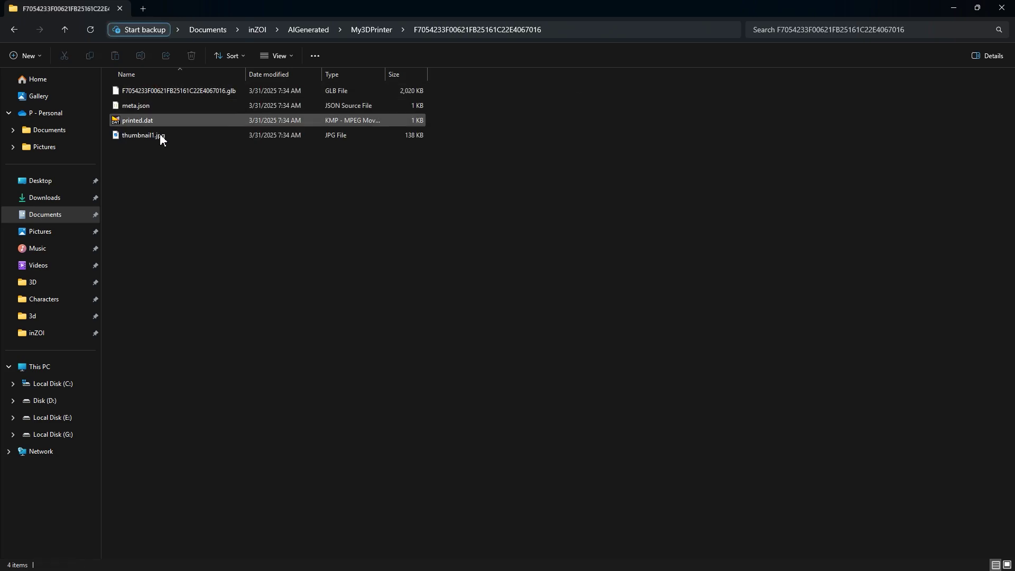
left_click_drag(168, 226, 196, 84)
In Build Studio's Craft items, place the MyMod motorcycle beside the house.
left_click(214, 173)
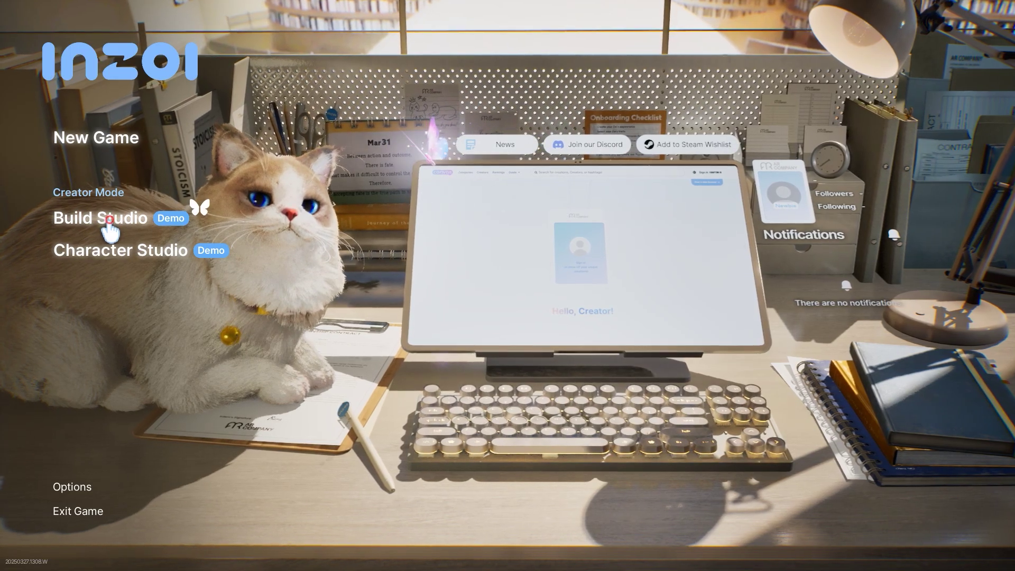
left_click(110, 227)
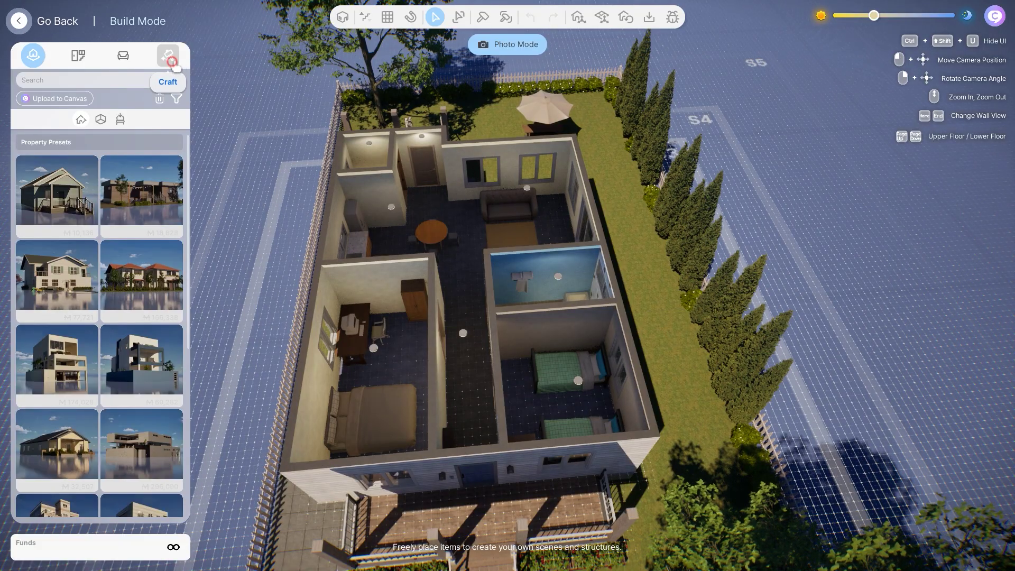
left_click(169, 56)
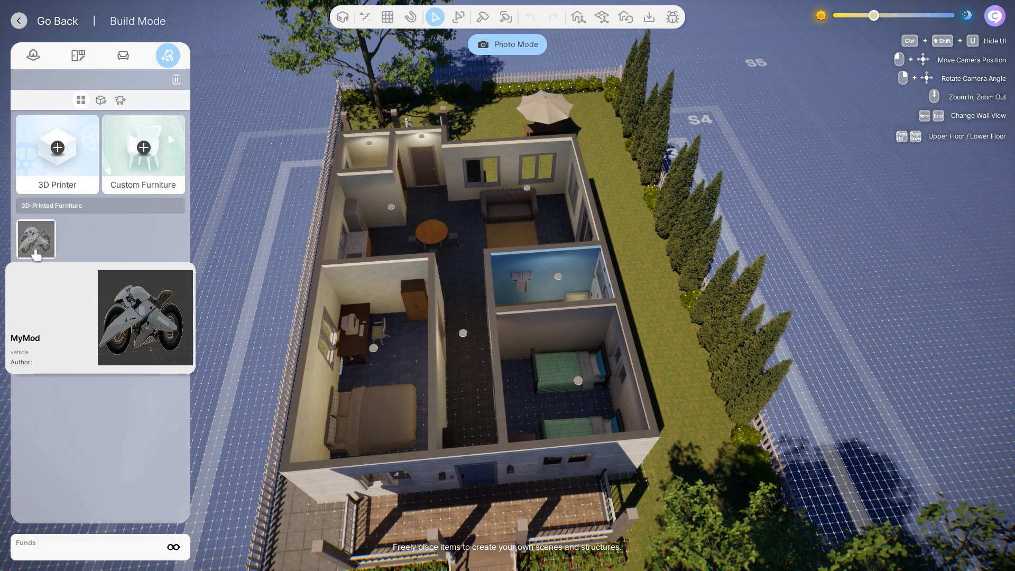
left_click(36, 242)
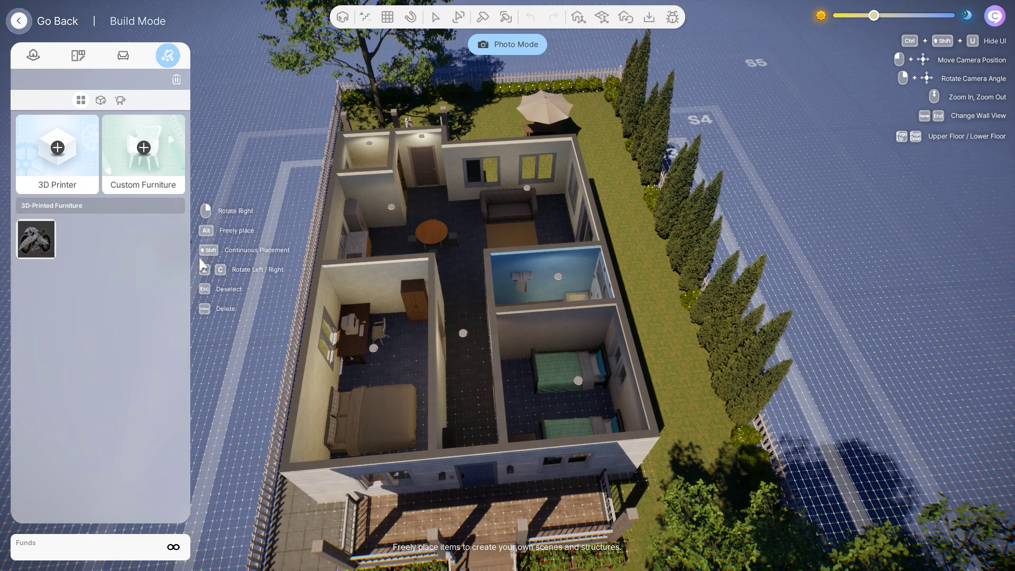
left_click(247, 267)
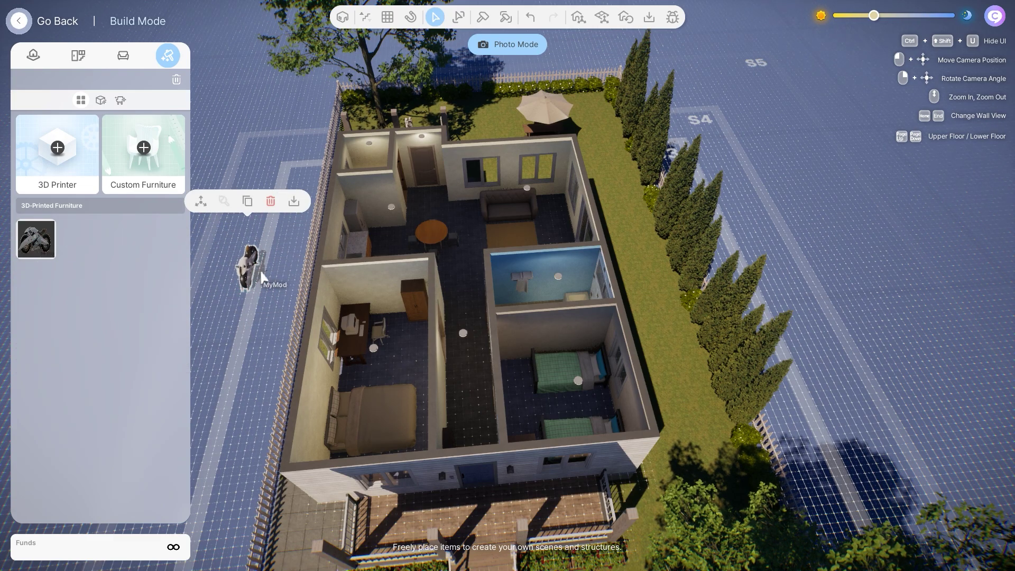
Check the motorcycle from low and front-quarter views, then turn it side-on by the fence.
scroll(324, 301, "up", 5)
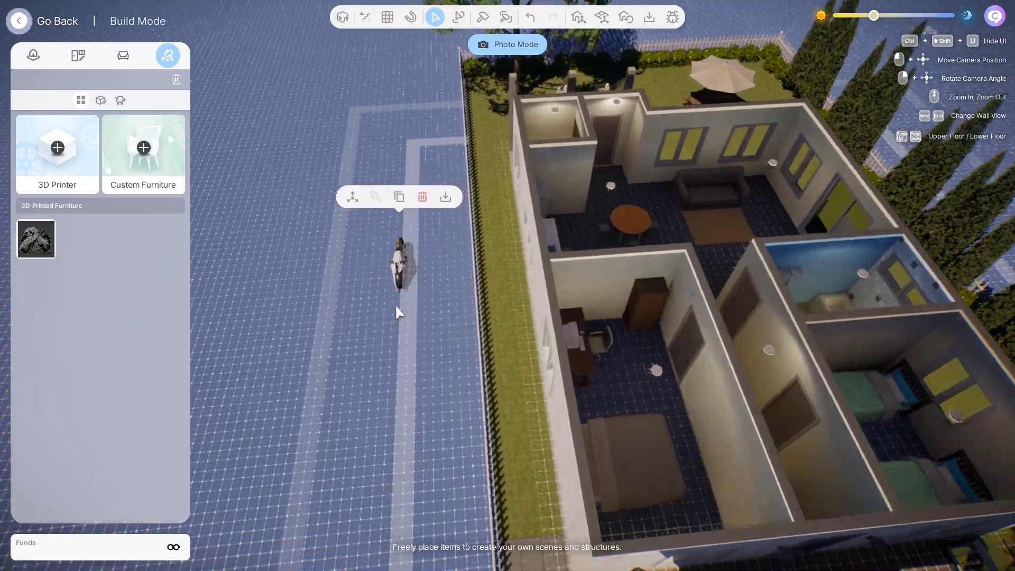
scroll(399, 312, "up", 5)
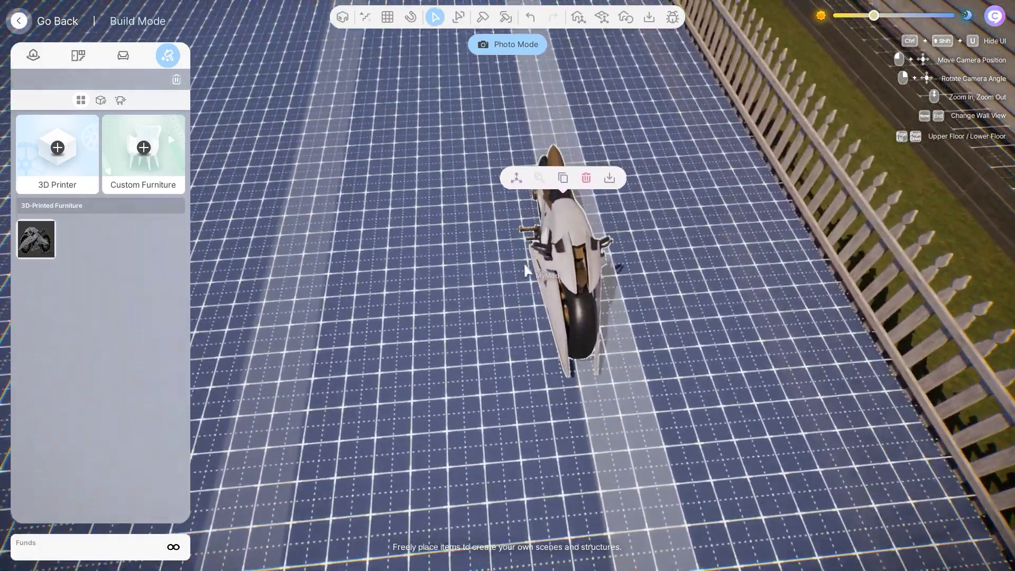
right_click_drag(526, 270, 454, 251)
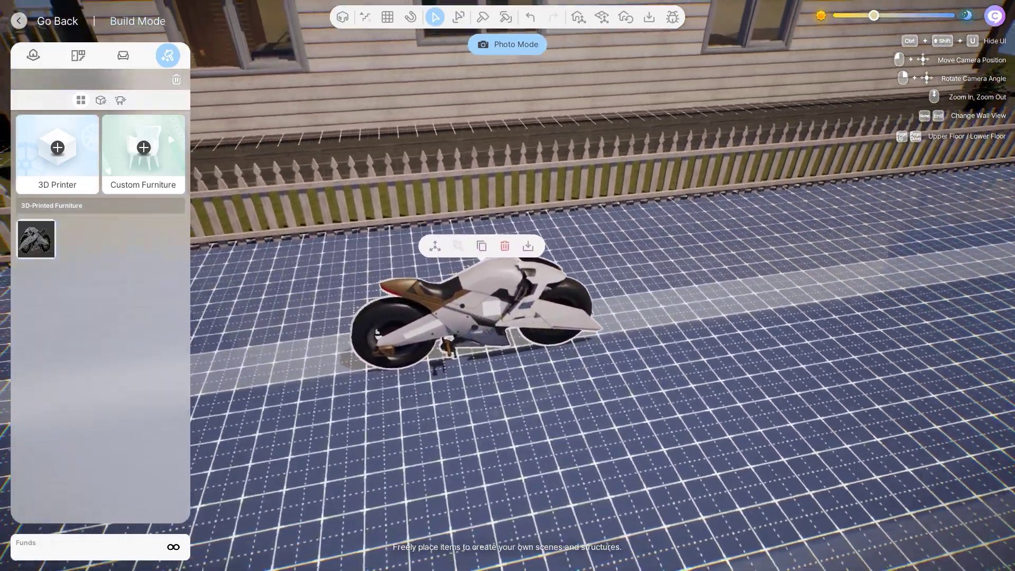
scroll(646, 353, "up", 5)
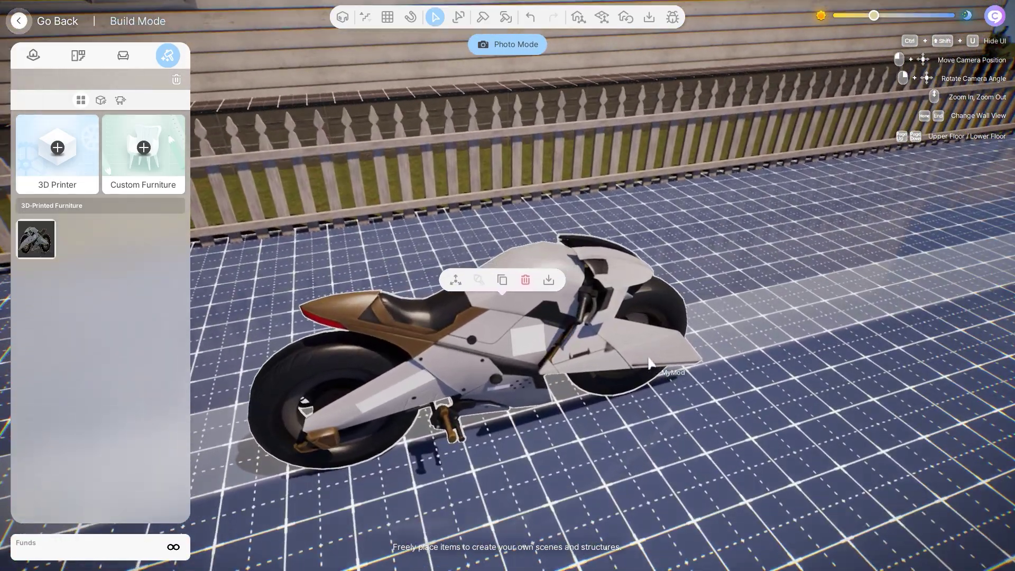
scroll(650, 364, "down", 3)
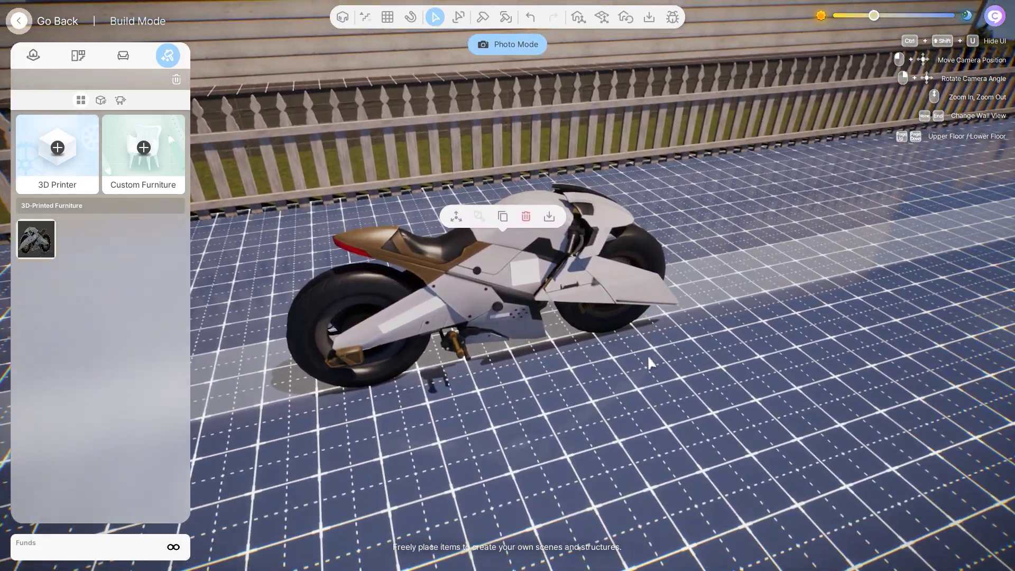
right_click_drag(650, 363, 159, 345)
scroll(238, 347, "up", 3)
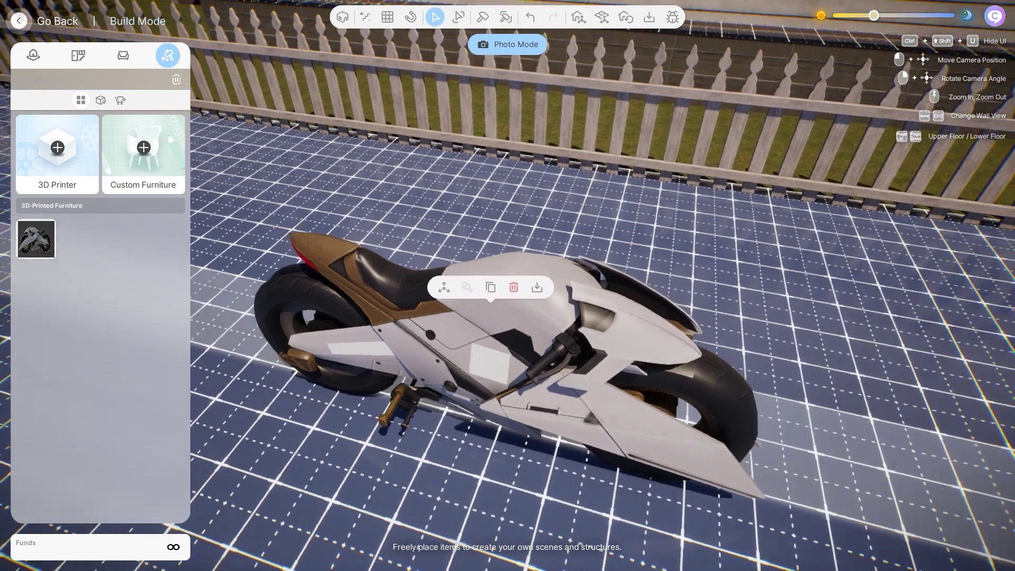
scroll(649, 364, "down", 3)
right_click_drag(623, 364, 650, 363)
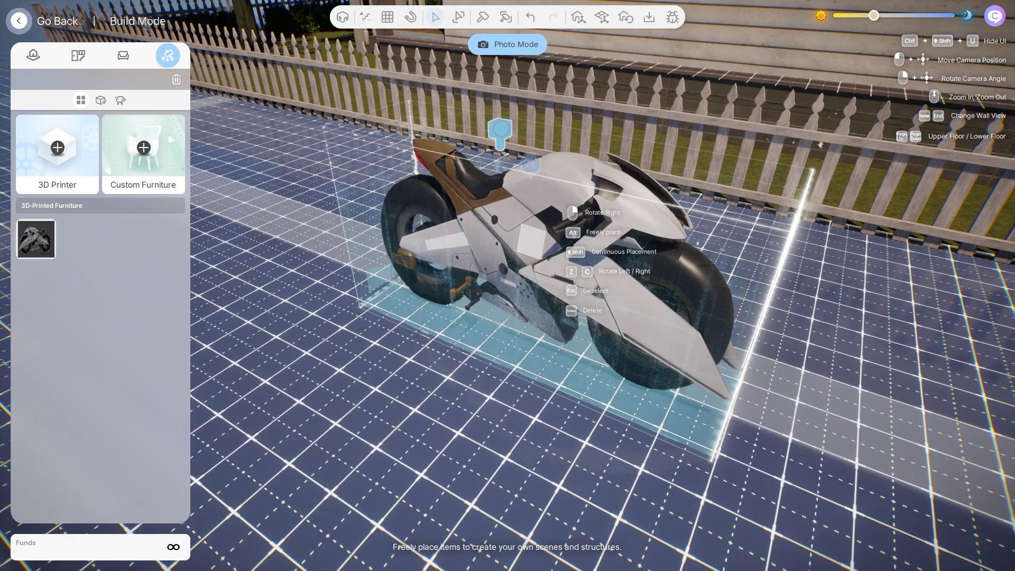
left_click(531, 165)
right_click(832, 453)
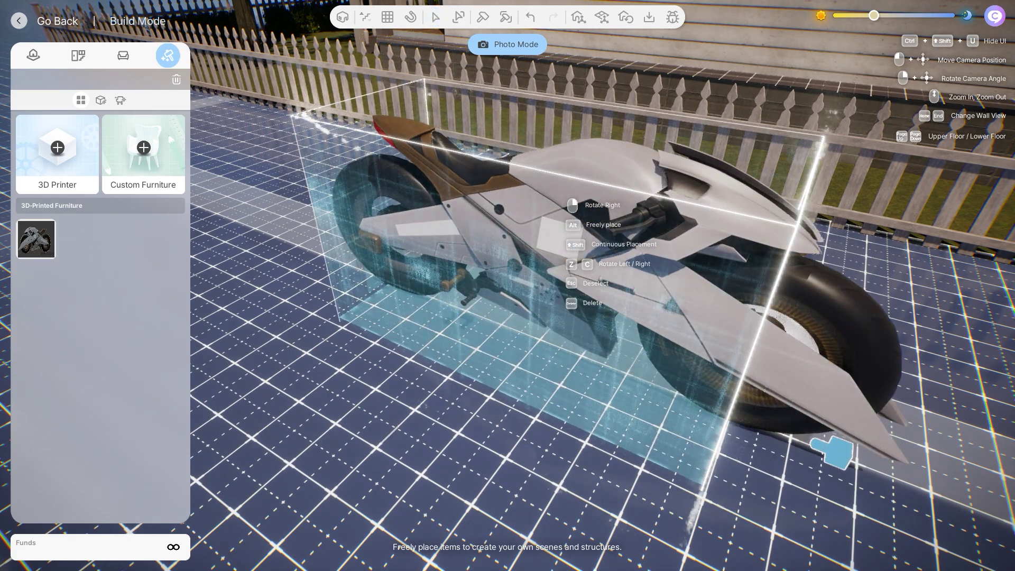
scroll(888, 359, "down", 3)
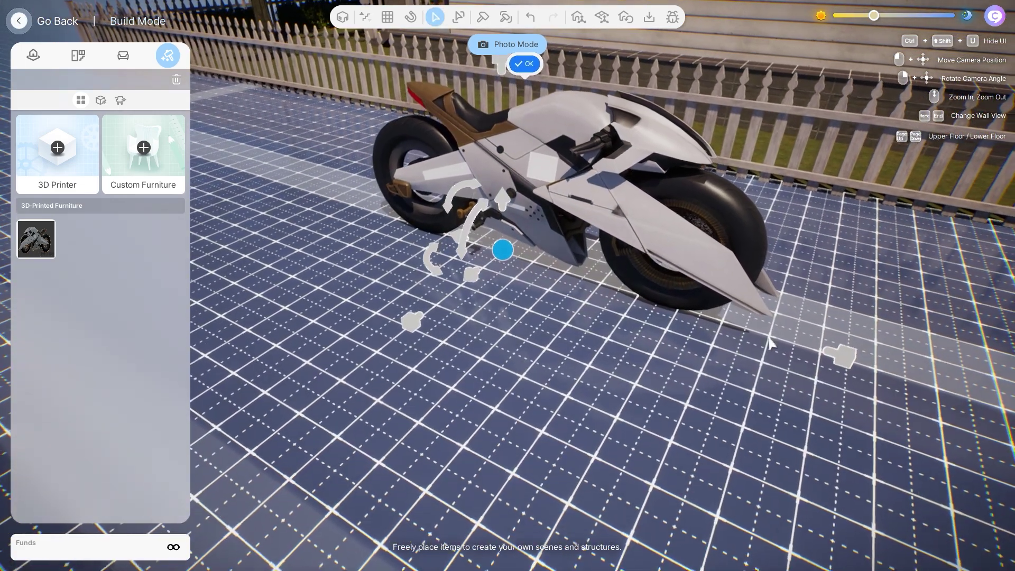
left_click_drag(411, 320, 401, 328)
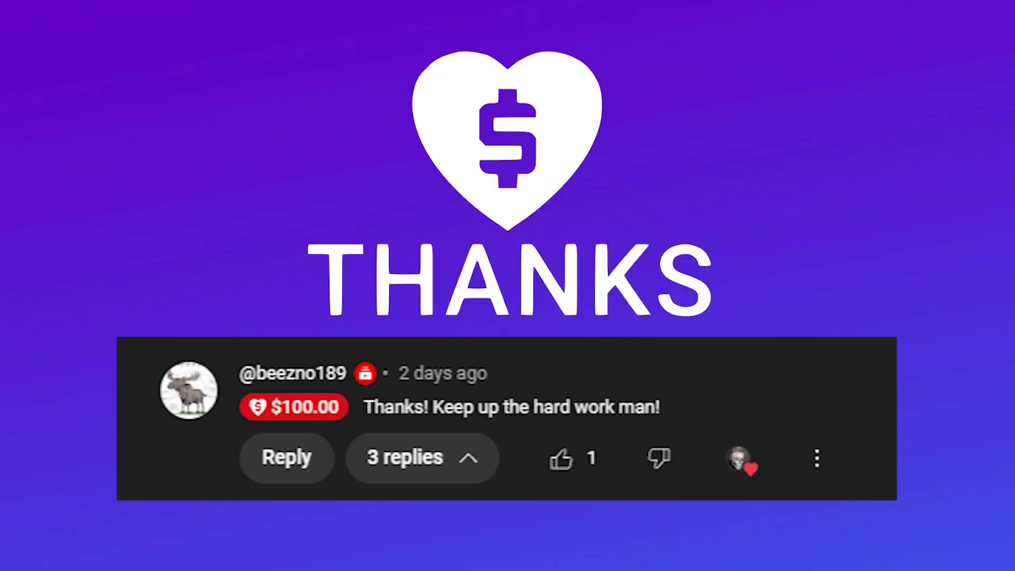